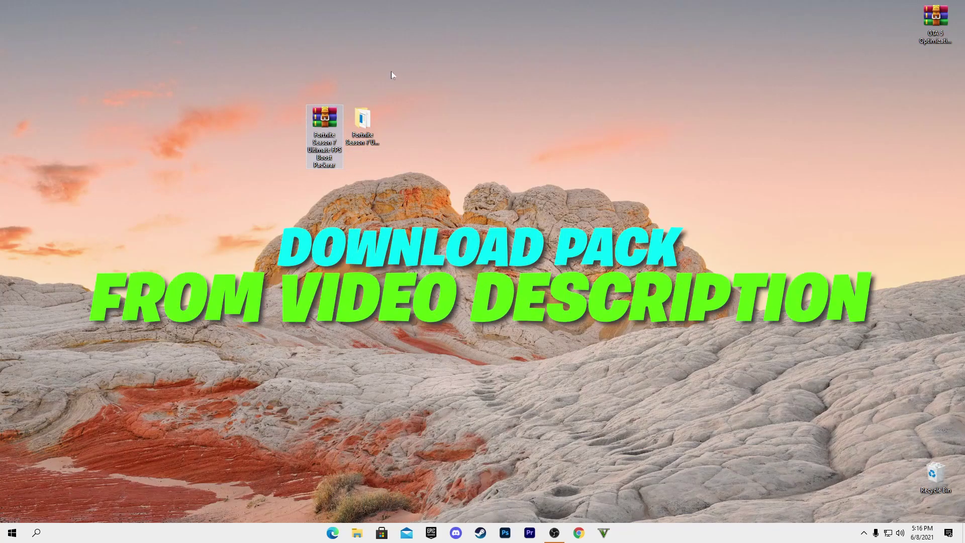
Extract the Fortnite Season 7 Ultimate FPS Boost Pack archive on the desktop and move the extracted folder away from it
right_click(335, 125)
key(Escape)
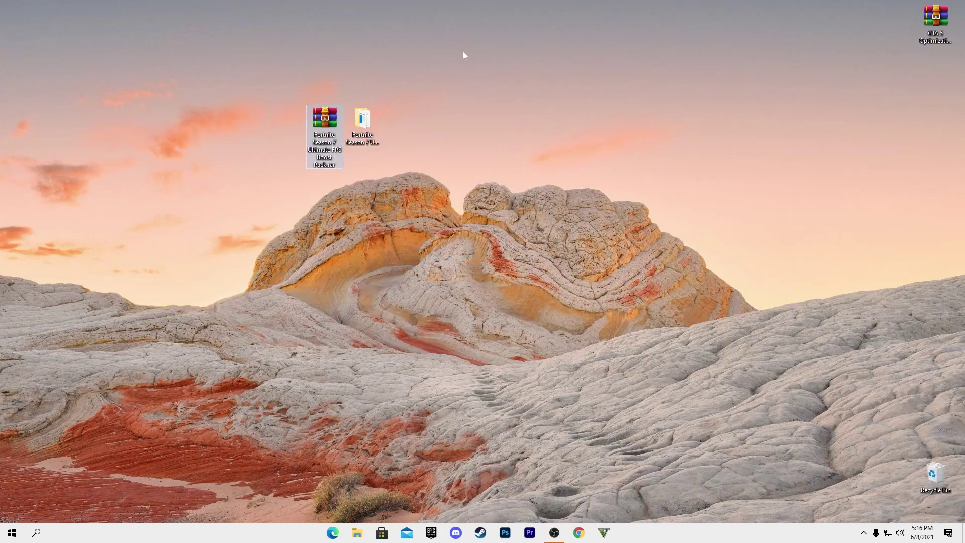
right_click(335, 125)
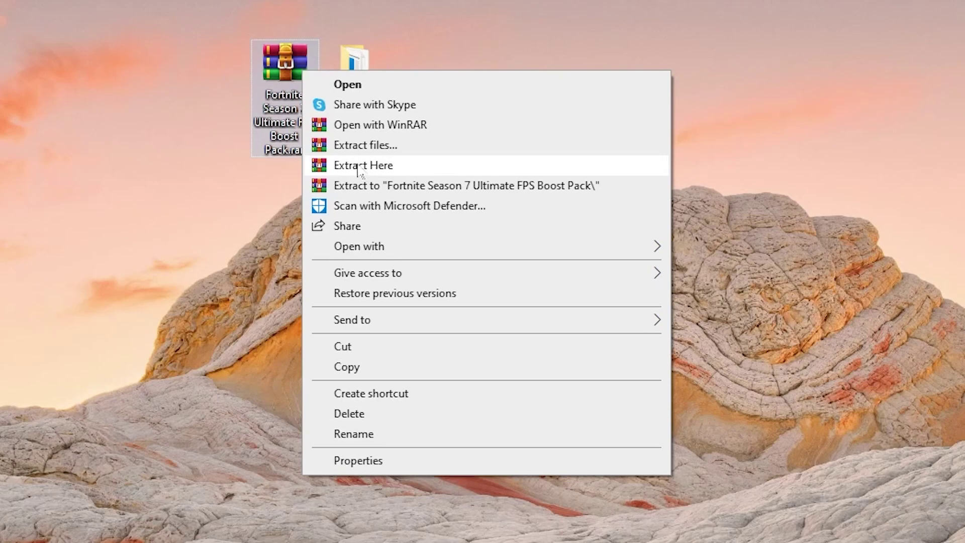
click(533, 171)
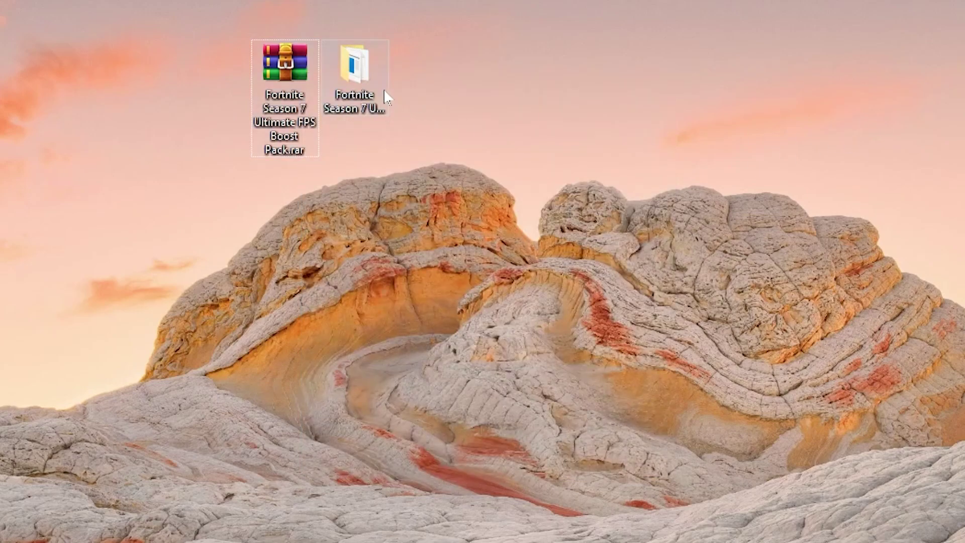
drag(386, 97, 525, 96)
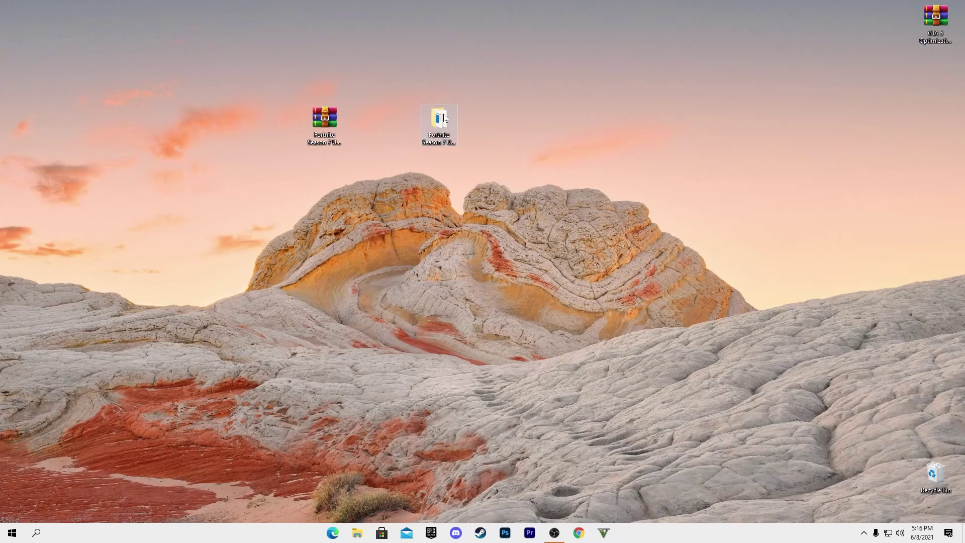
Copy GameUserSettings.ini from the Nvidia Config File folder of the extracted boost pack
double_click(518, 135)
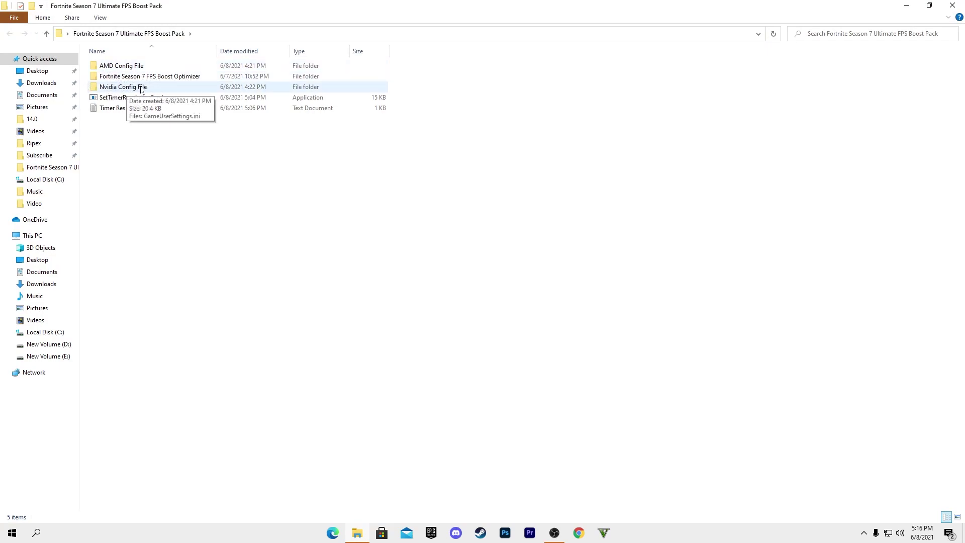
double_click(120, 89)
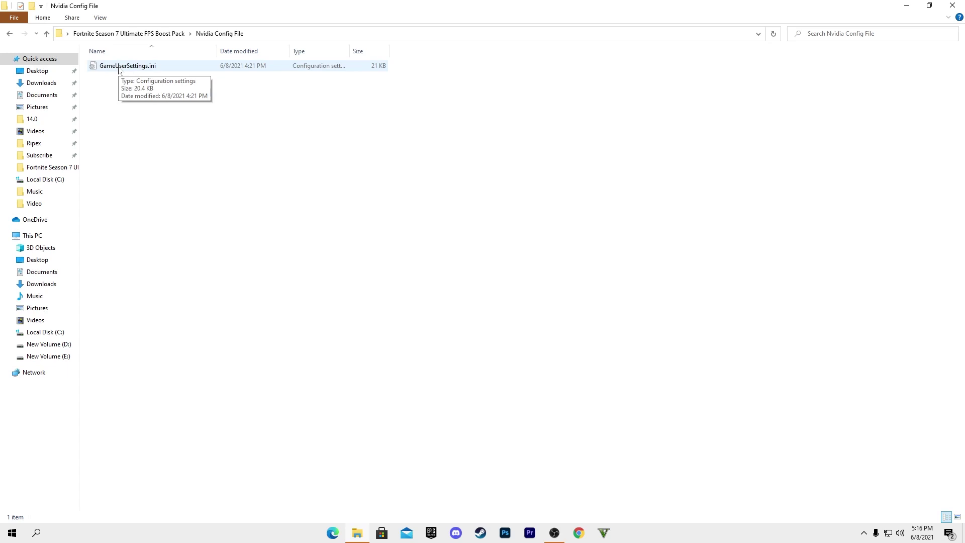
right_click(119, 68)
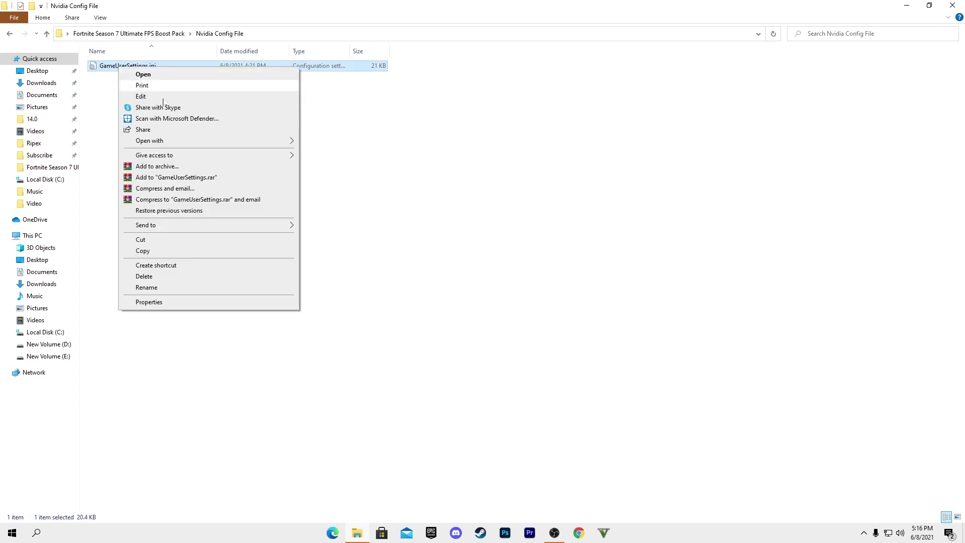
click(149, 251)
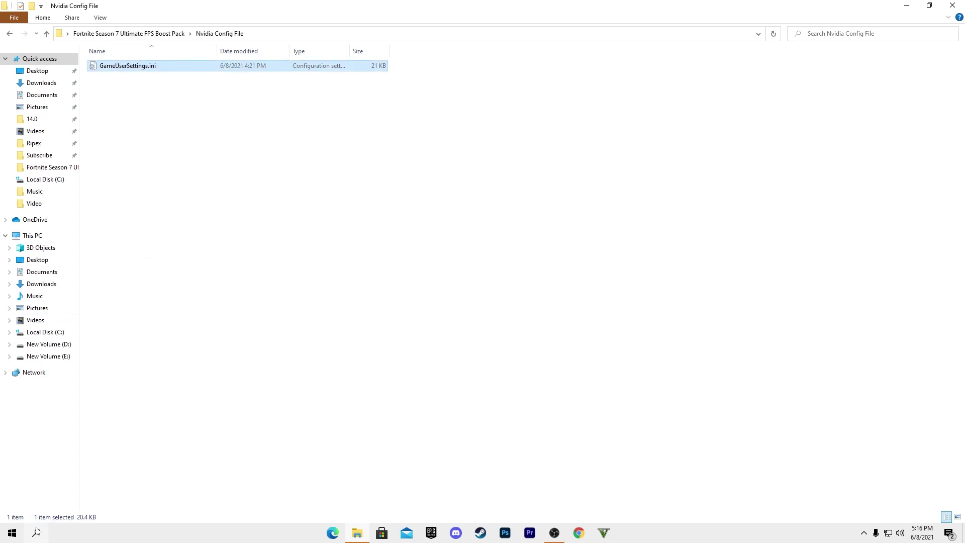
Open the AppData folder by running appdata from the Run dialog
click(36, 532)
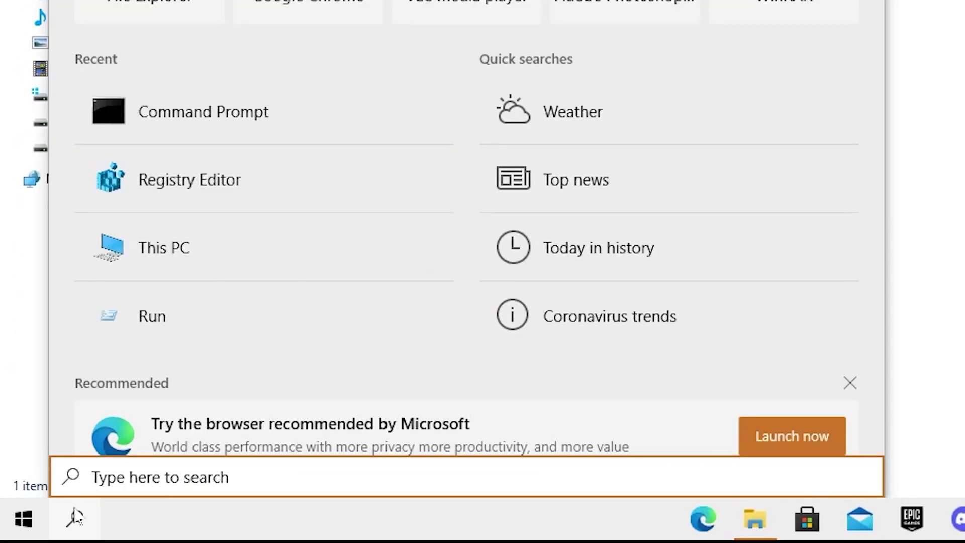
text(run)
key(Return)
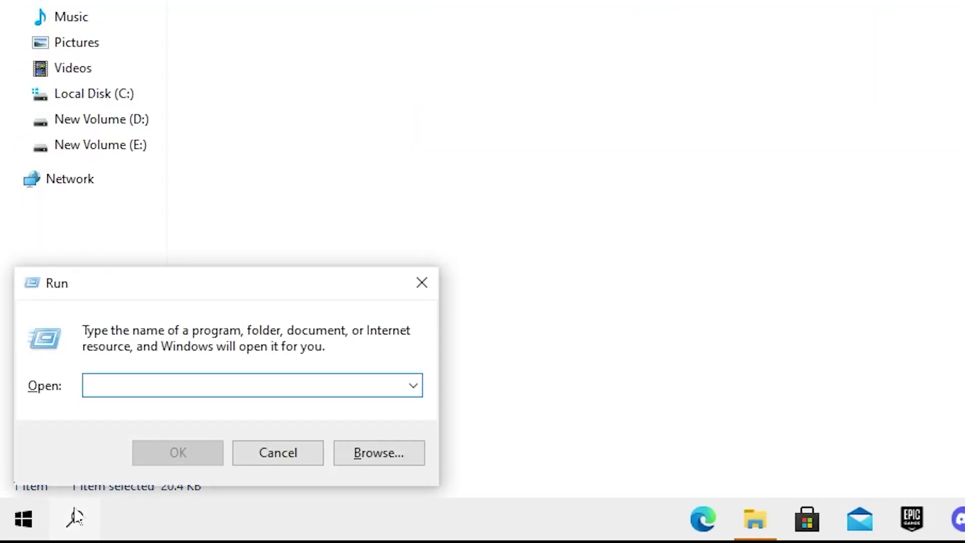
text(ap)
key(Down)
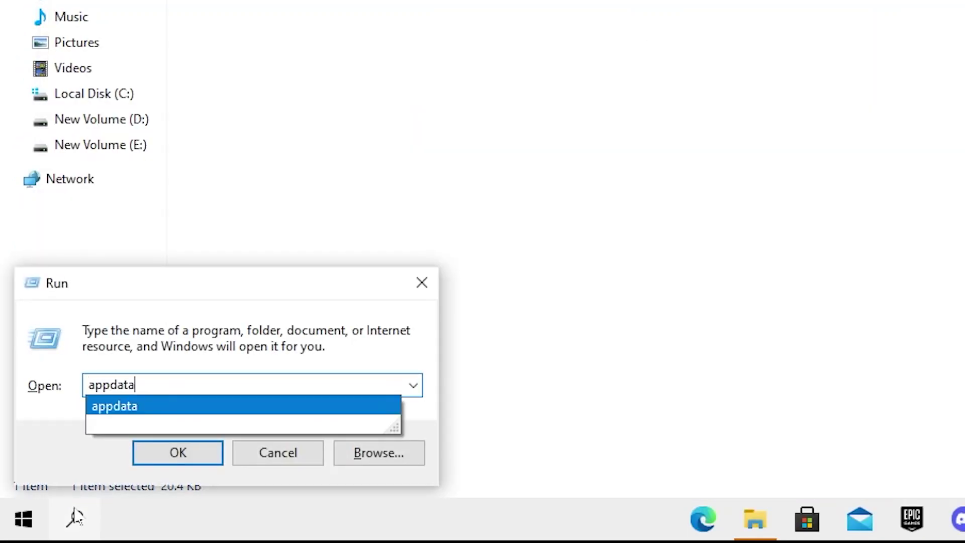
key(Return)
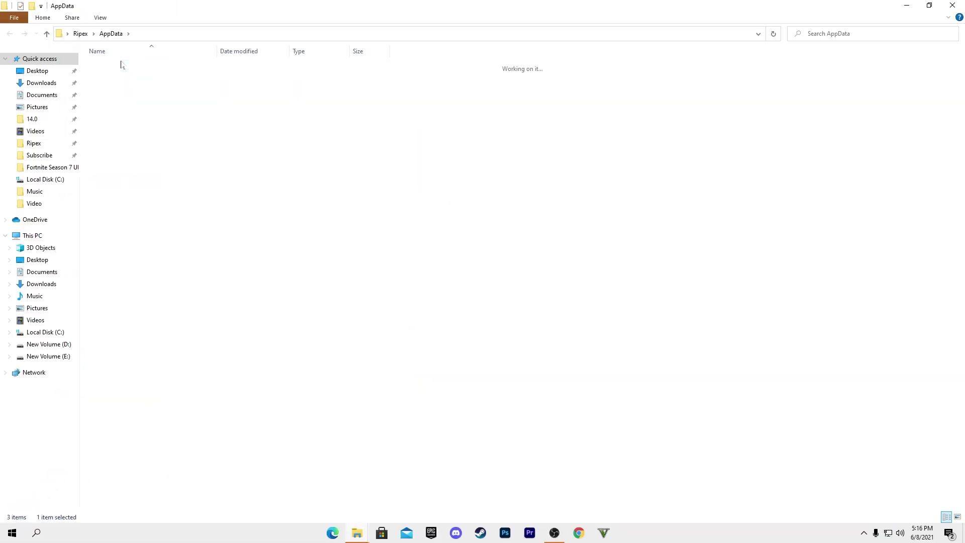
Go to the WindowsClient folder under Local, FortniteGame, Saved and Config
double_click(122, 66)
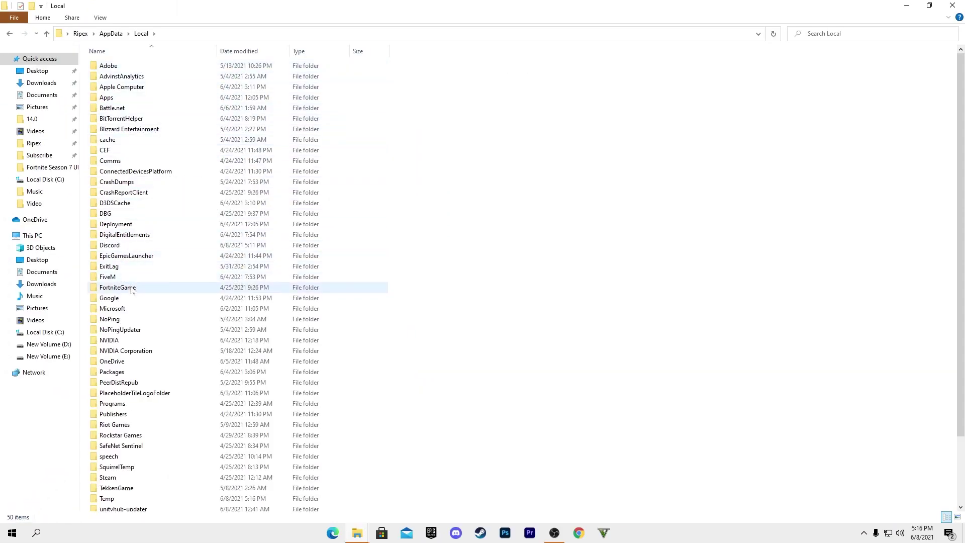
double_click(128, 288)
double_click(108, 67)
double_click(142, 78)
double_click(131, 78)
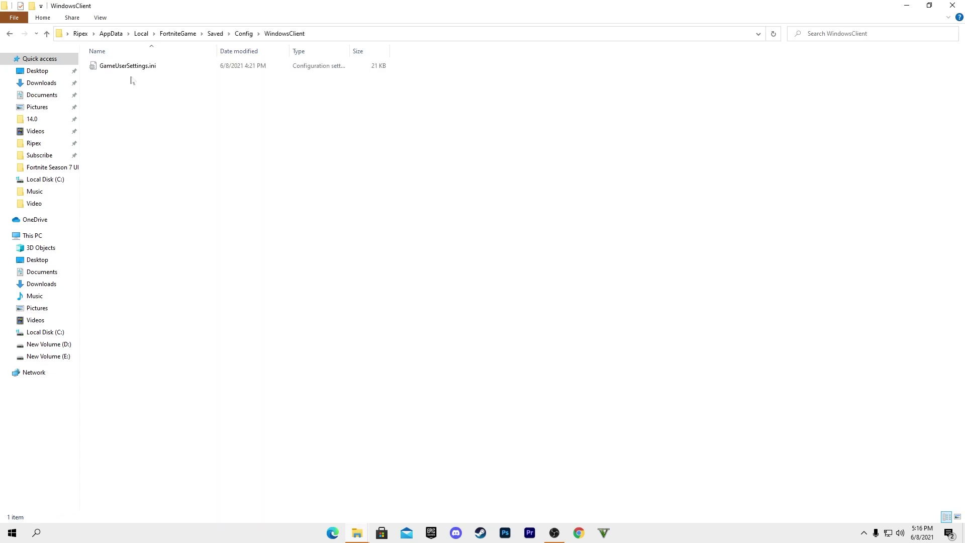
Paste the copied GameUserSettings.ini into WindowsClient, replacing the existing file, and close that folder window
right_click(120, 122)
click(154, 187)
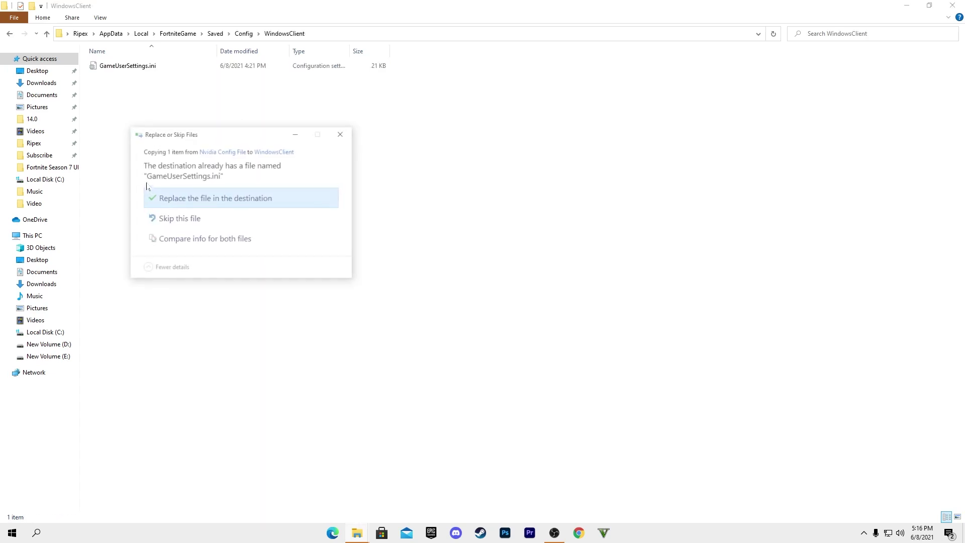
click(178, 197)
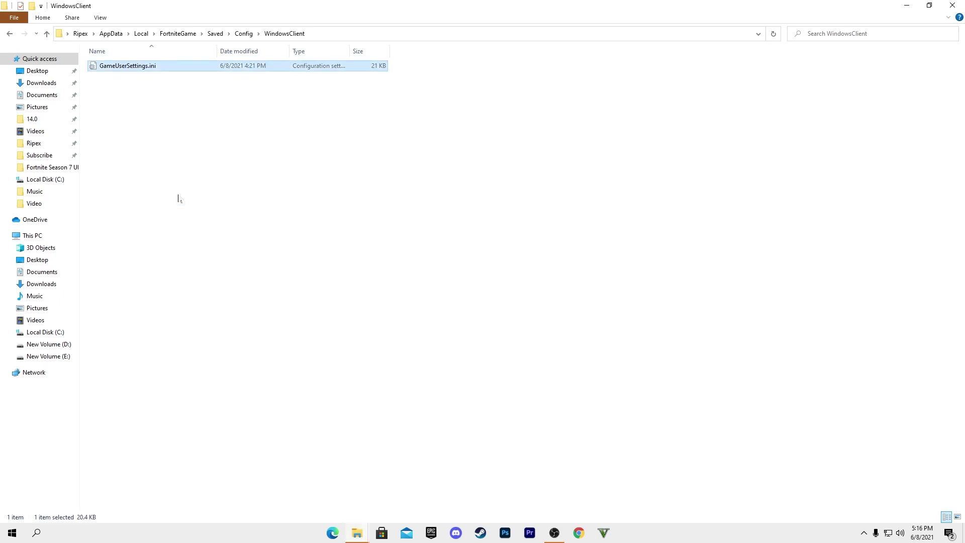
click(952, 5)
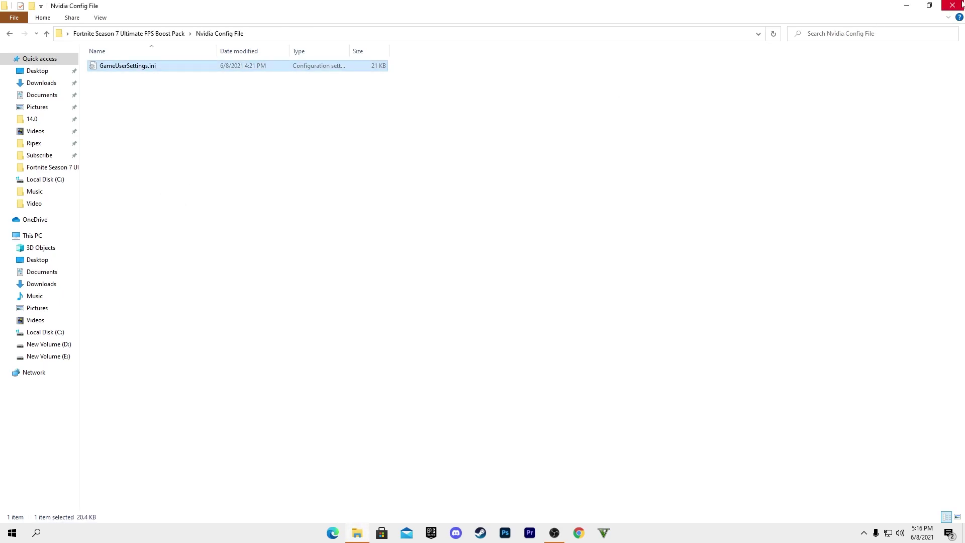
Copy the data folder from Fortnite Season 7 FPS Boost Optimizer to Local Disk (C:), replacing the files already there
click(97, 33)
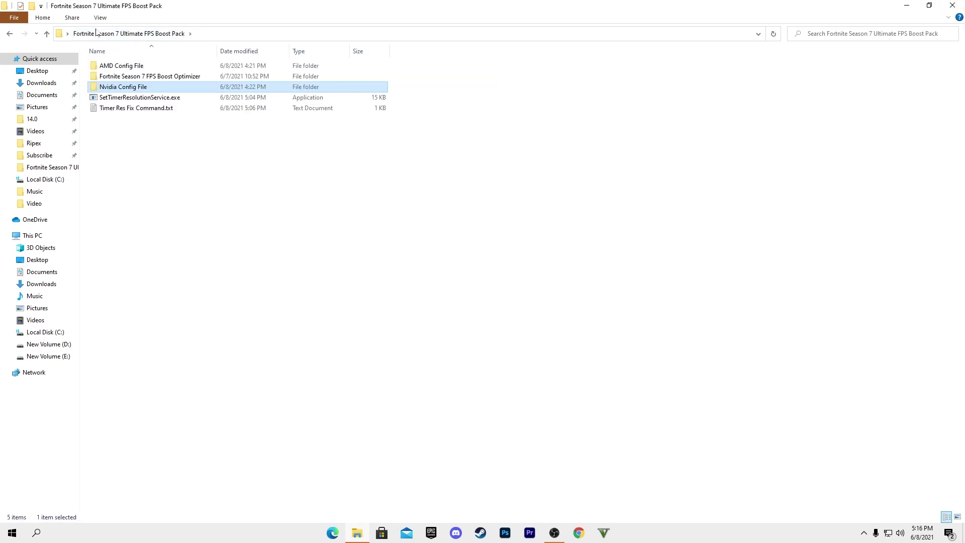
double_click(164, 78)
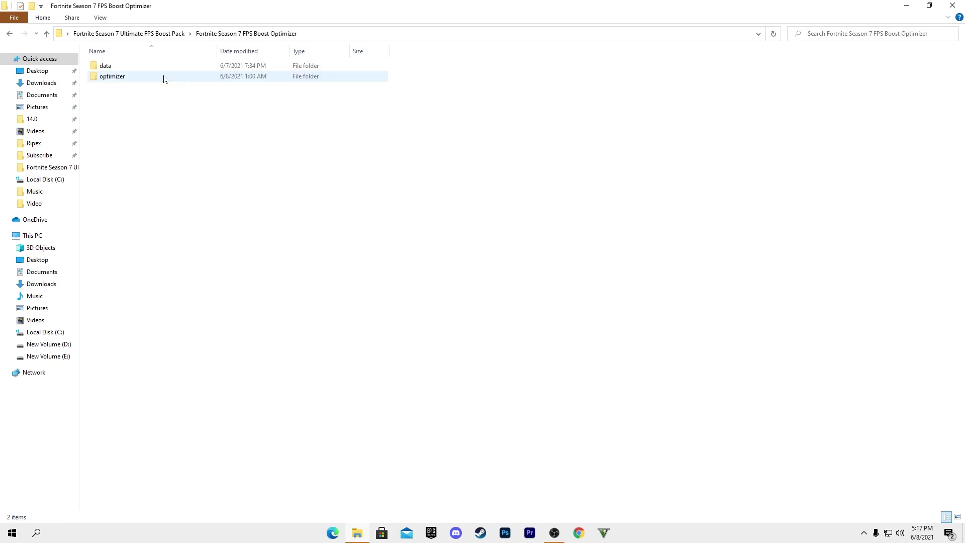
right_click(110, 67)
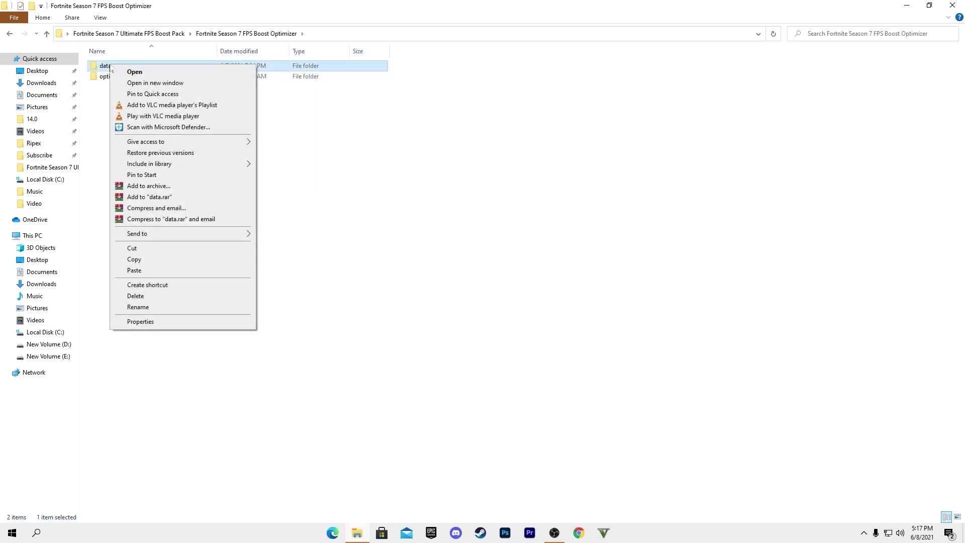
click(142, 260)
click(69, 334)
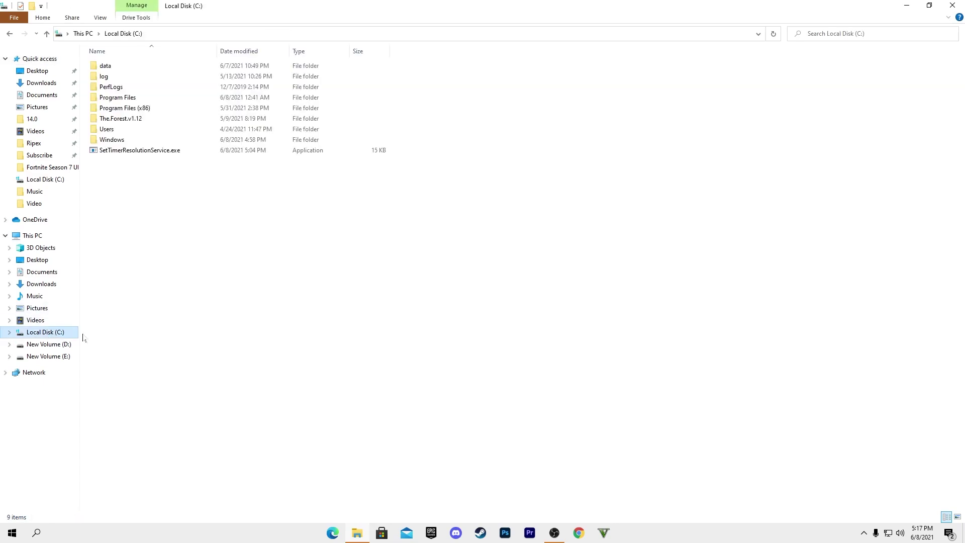
right_click(161, 215)
click(208, 269)
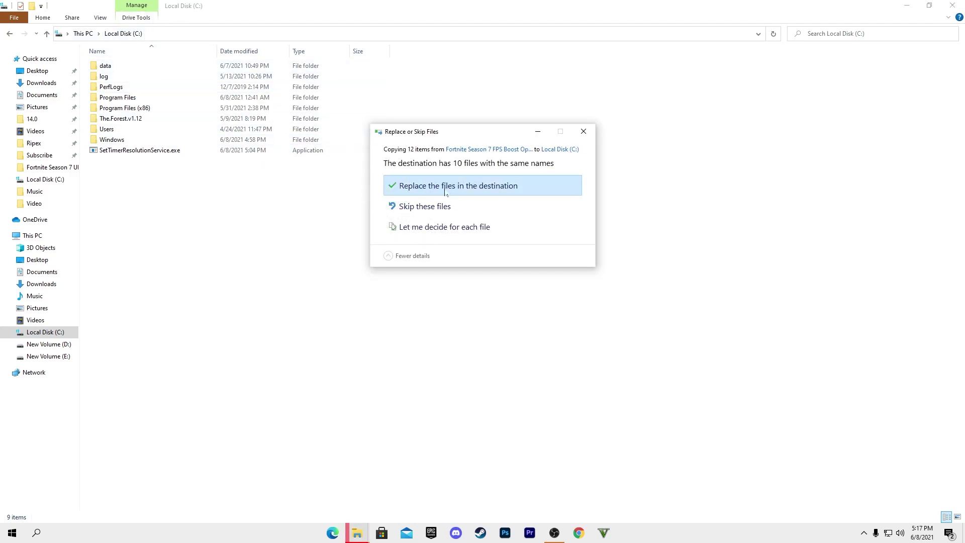
click(476, 190)
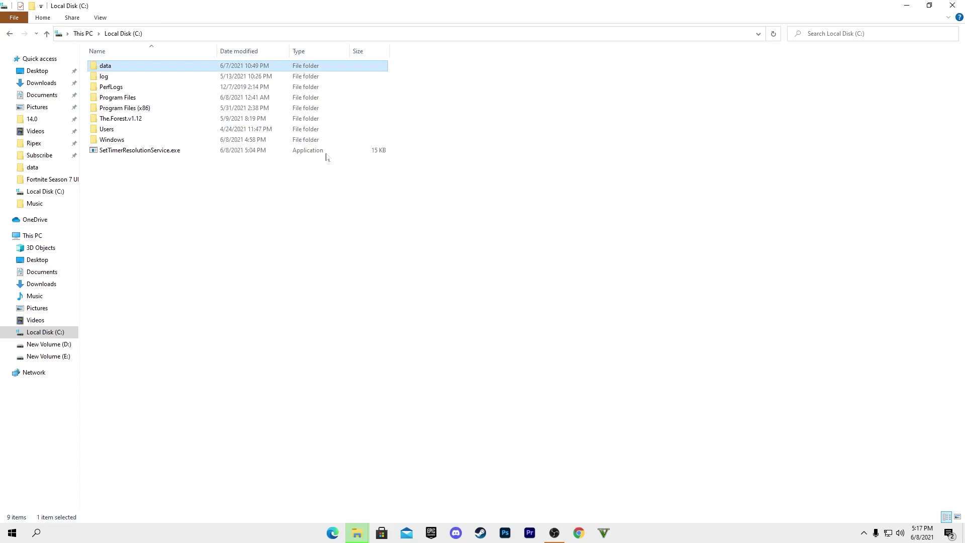
Run Fortnite Season 7 Optimizer.exe from the pack's optimizer folder as administrator and allow it to make changes
click(57, 180)
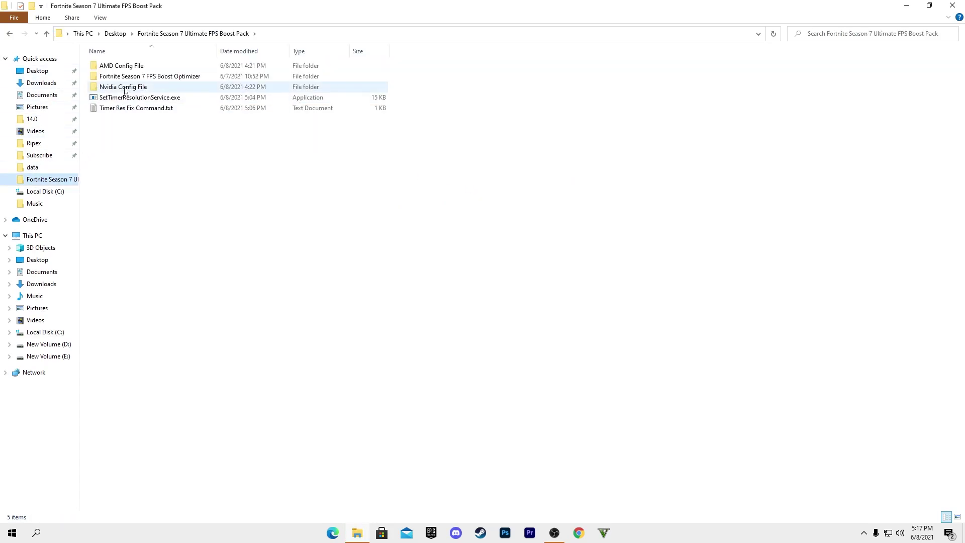
double_click(120, 78)
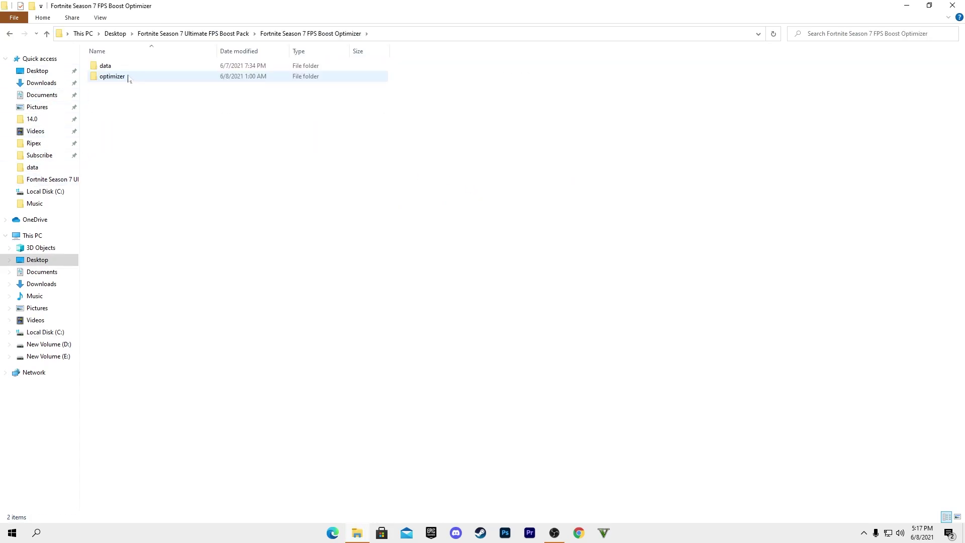
double_click(131, 77)
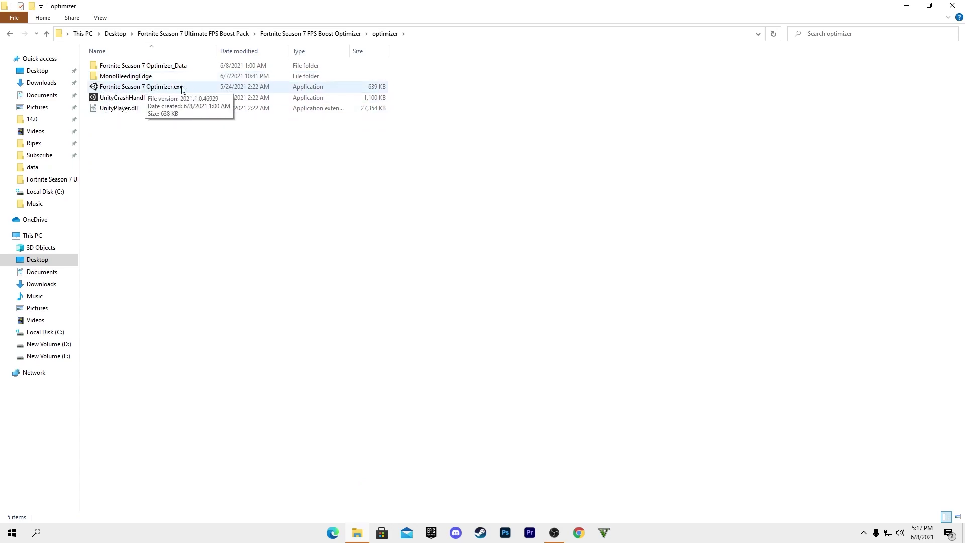
right_click(137, 88)
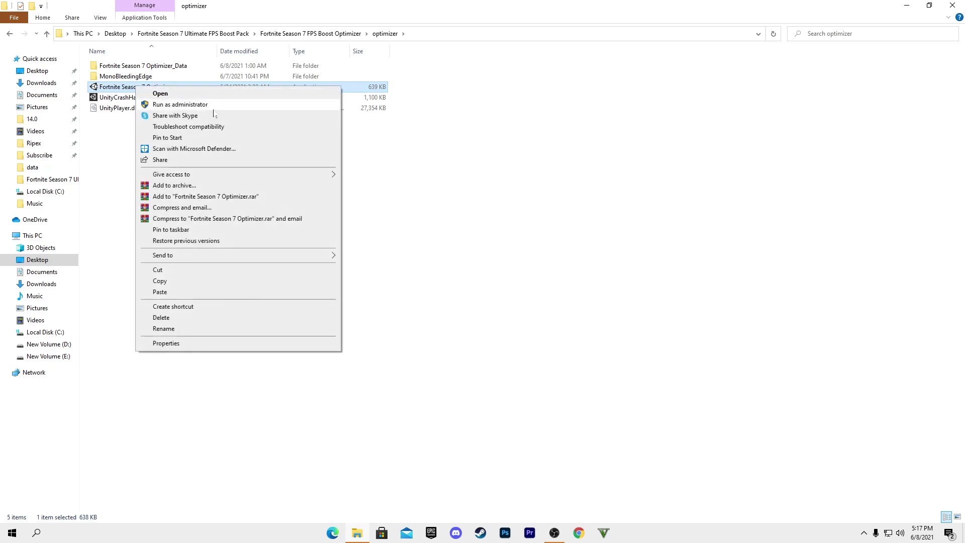
click(182, 105)
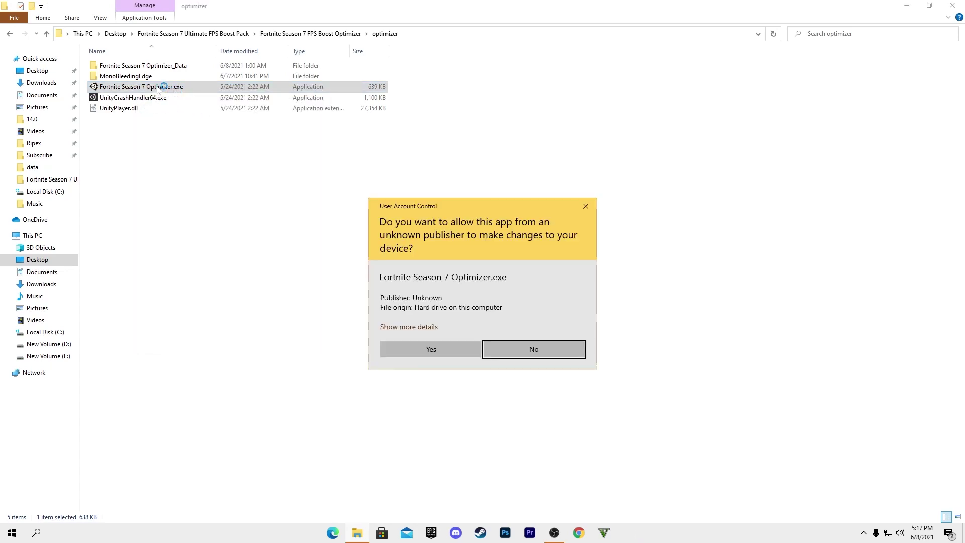
click(417, 343)
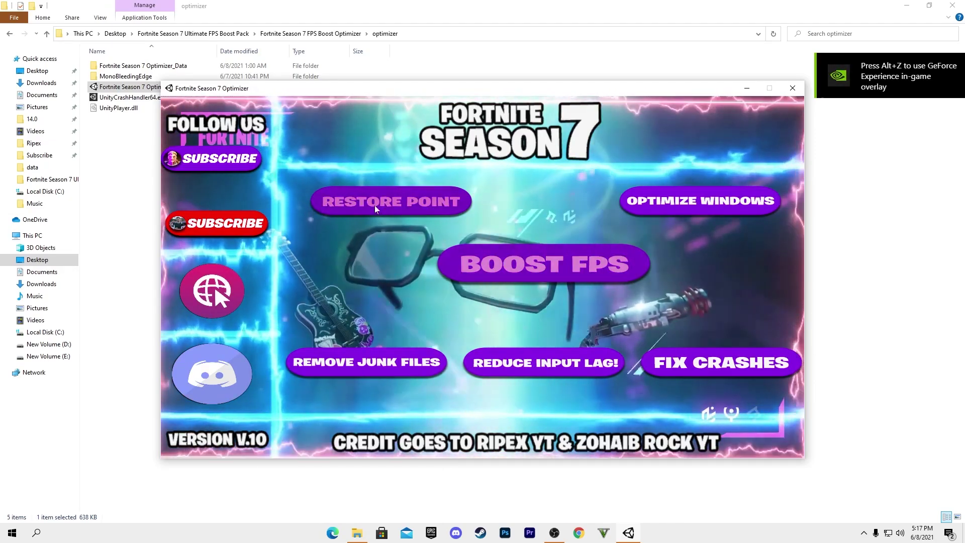
Create a system restore point described as "season 7" from the optimizer, with system protection turned on for Local Disk (C:)
click(404, 205)
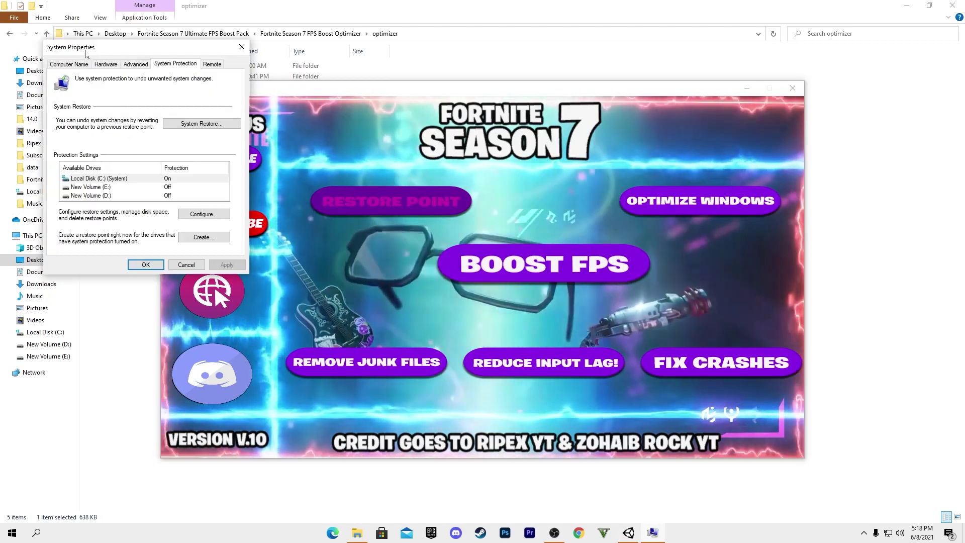
drag(86, 52, 309, 122)
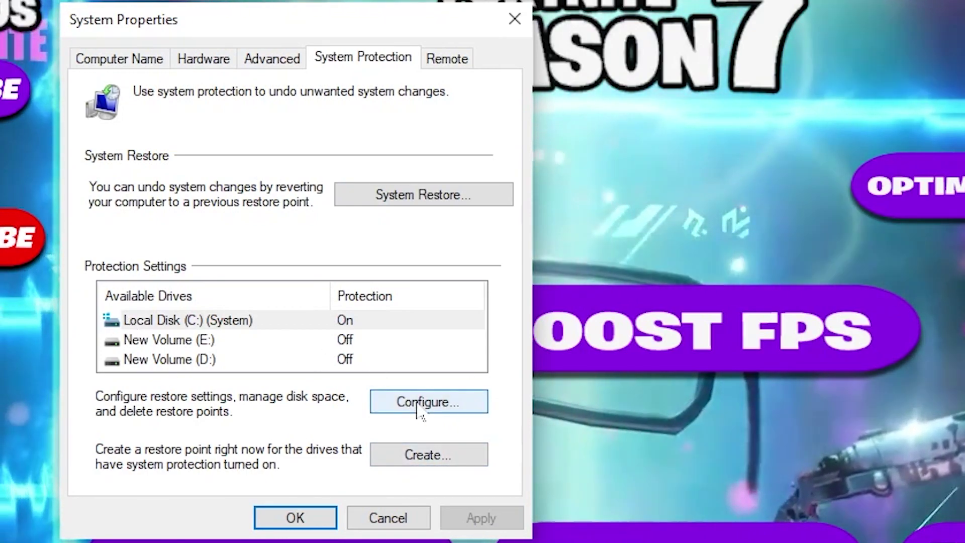
click(419, 408)
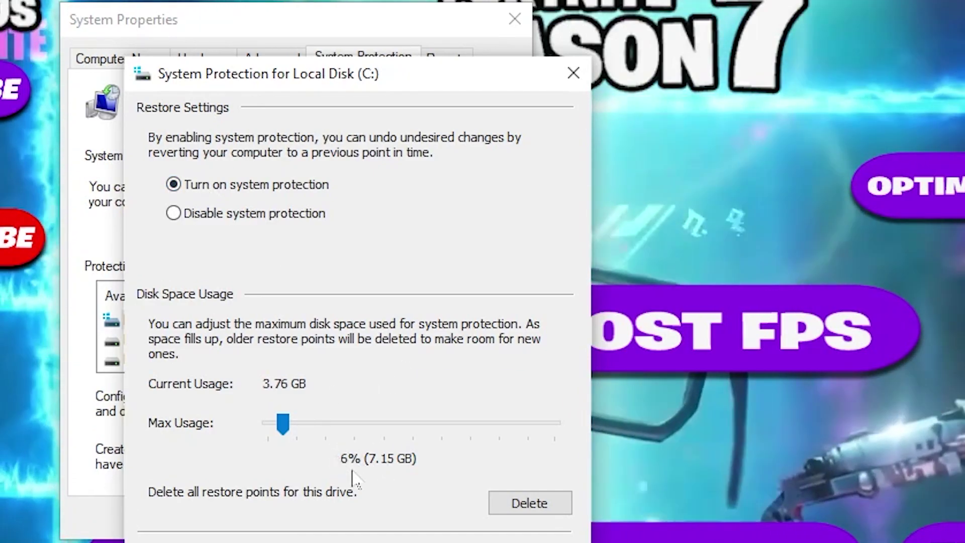
key(Return)
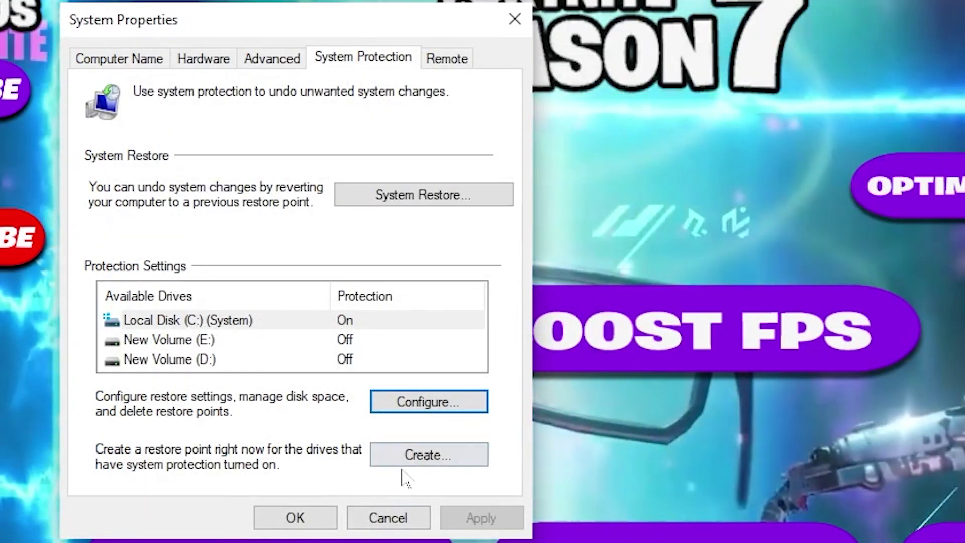
click(433, 466)
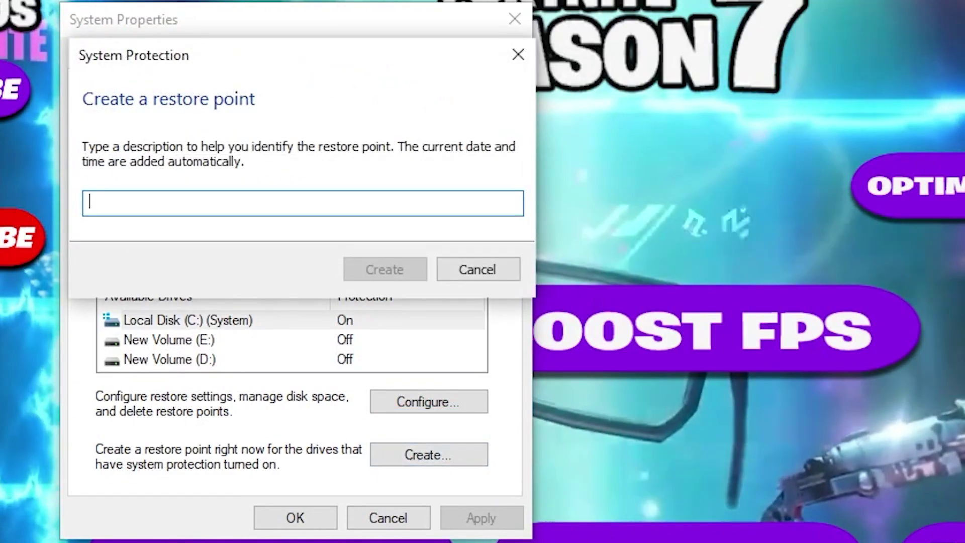
text(season 7)
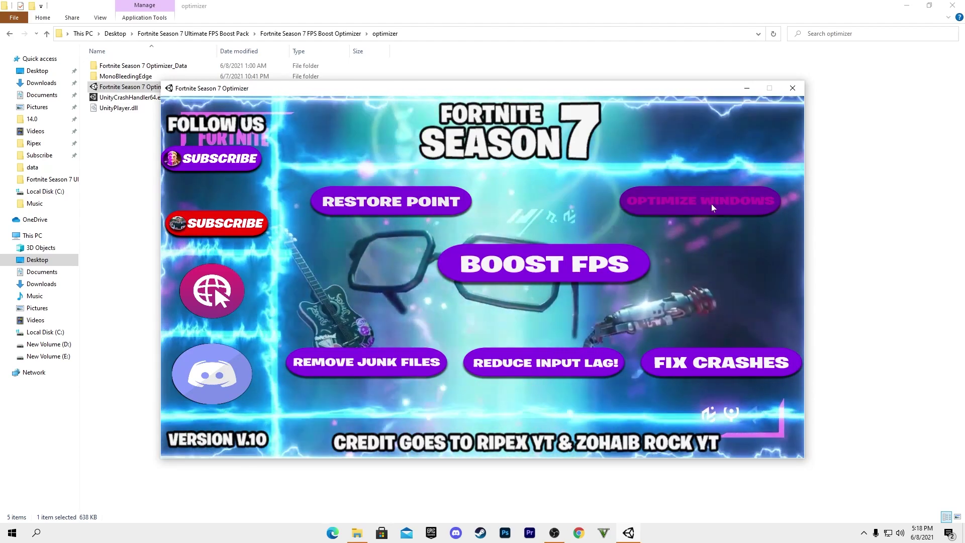
Open the optimizer's Optimize Windows files and merge CPU-GPU Optimizations.reg into the registry, allowing Registry Editor to make changes
click(704, 196)
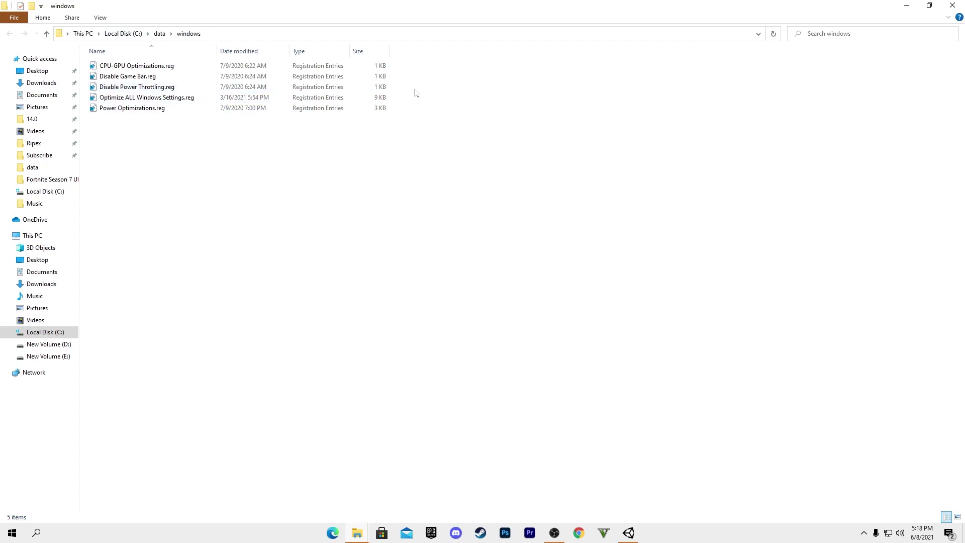
drag(421, 62, 157, 149)
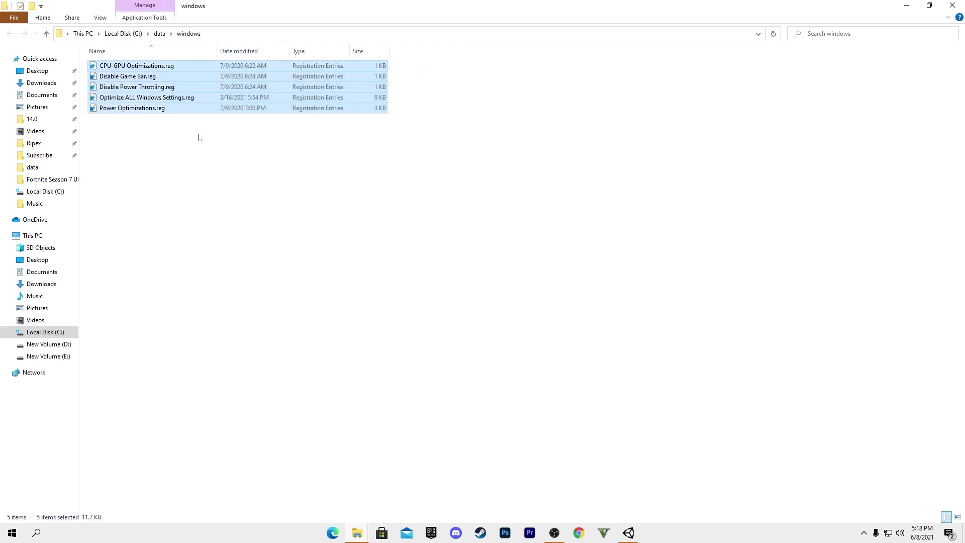
click(150, 186)
click(123, 65)
right_click(122, 65)
click(159, 71)
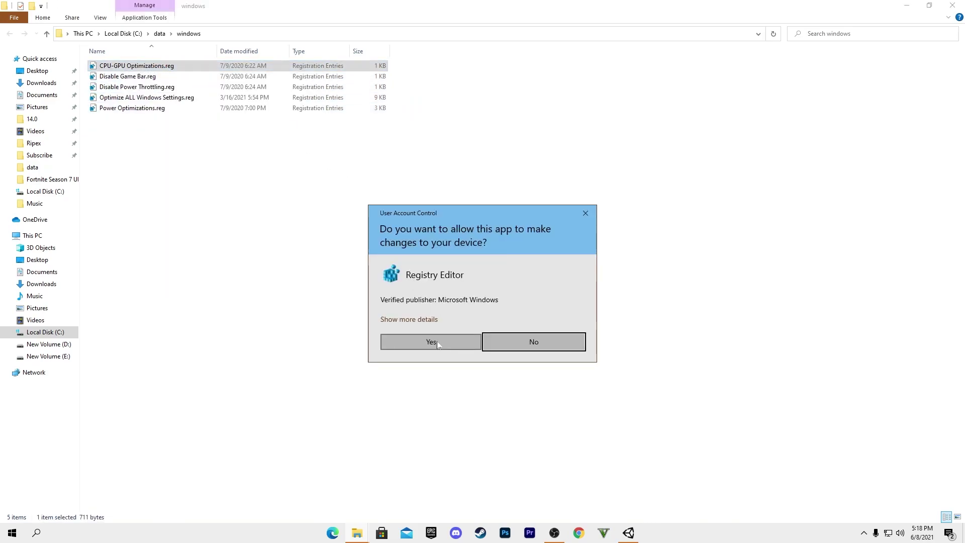
click(431, 342)
click(559, 278)
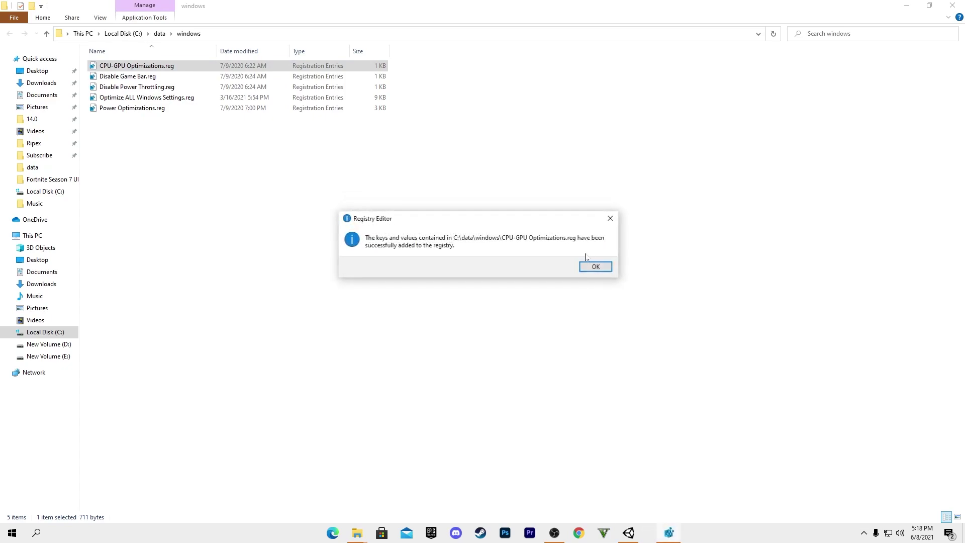
click(595, 267)
Merge Disable Game Bar.reg and Disable Power Throttling.reg into the registry, accepting the confirmations
double_click(128, 76)
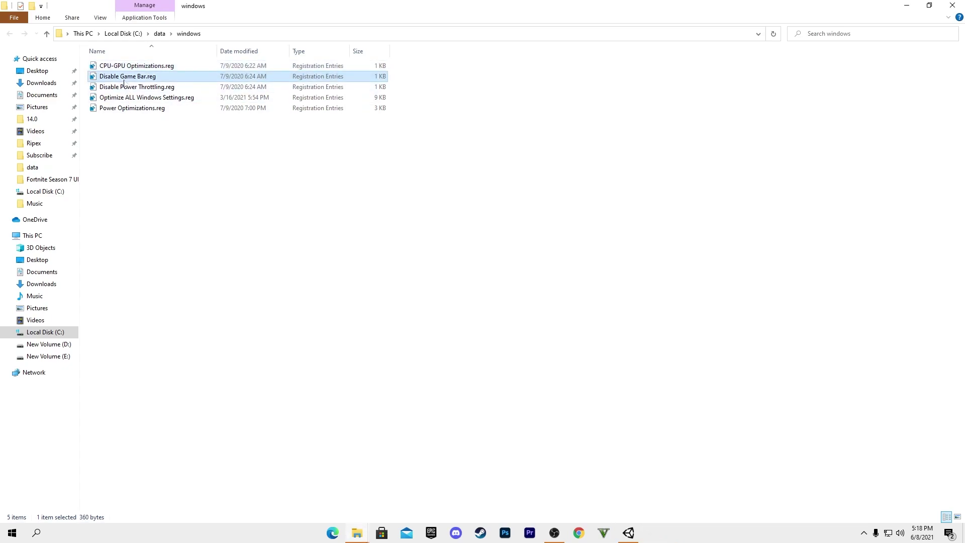
click(431, 342)
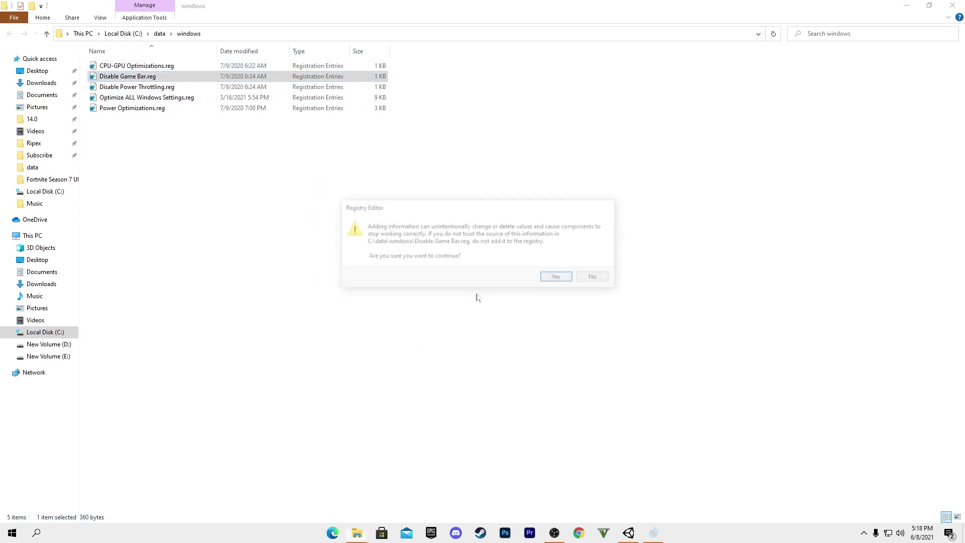
click(553, 278)
click(595, 266)
double_click(151, 87)
click(431, 342)
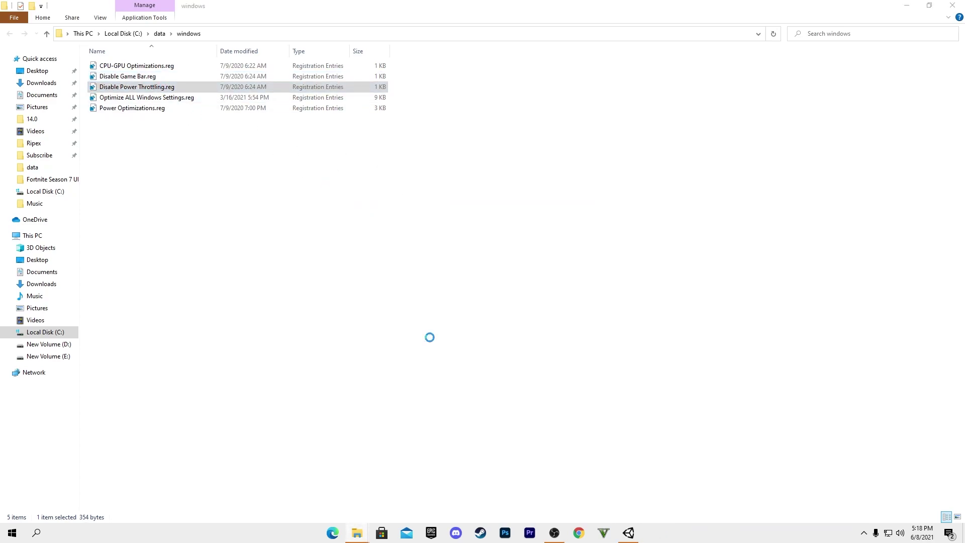
click(554, 278)
click(595, 266)
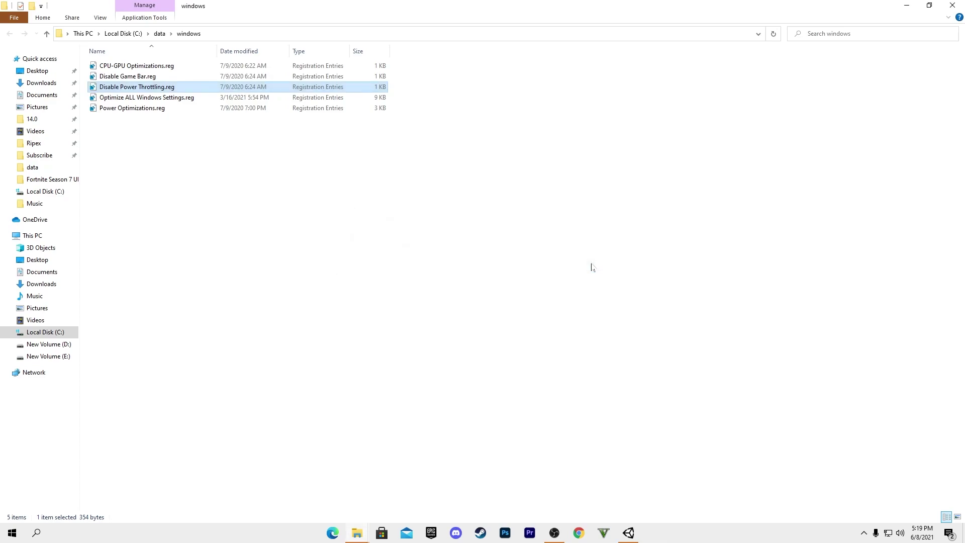
Merge Optimize ALL Windows Settings.reg and Power Optimizations.reg into the registry, accepting the confirmations
double_click(146, 97)
click(427, 341)
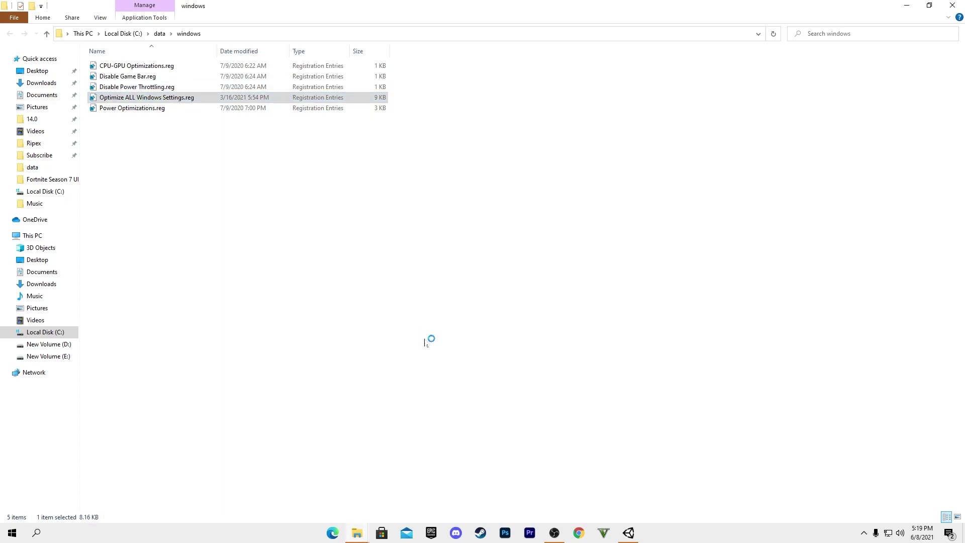
click(555, 278)
click(596, 267)
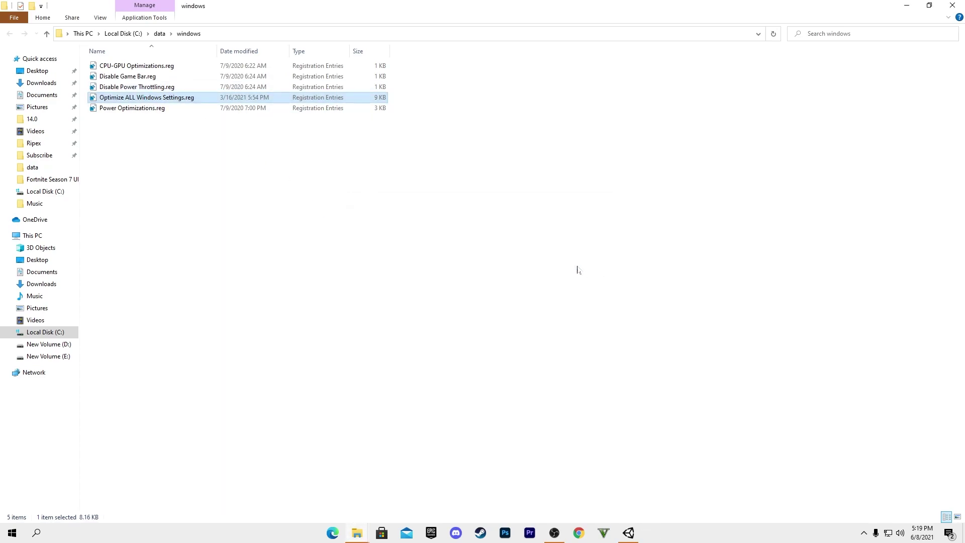
double_click(189, 108)
click(443, 333)
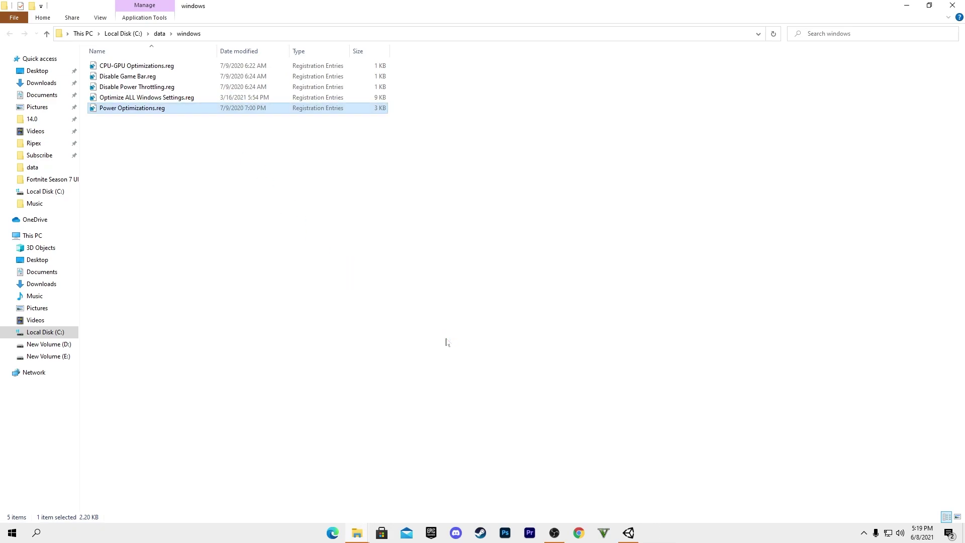
click(558, 278)
click(598, 267)
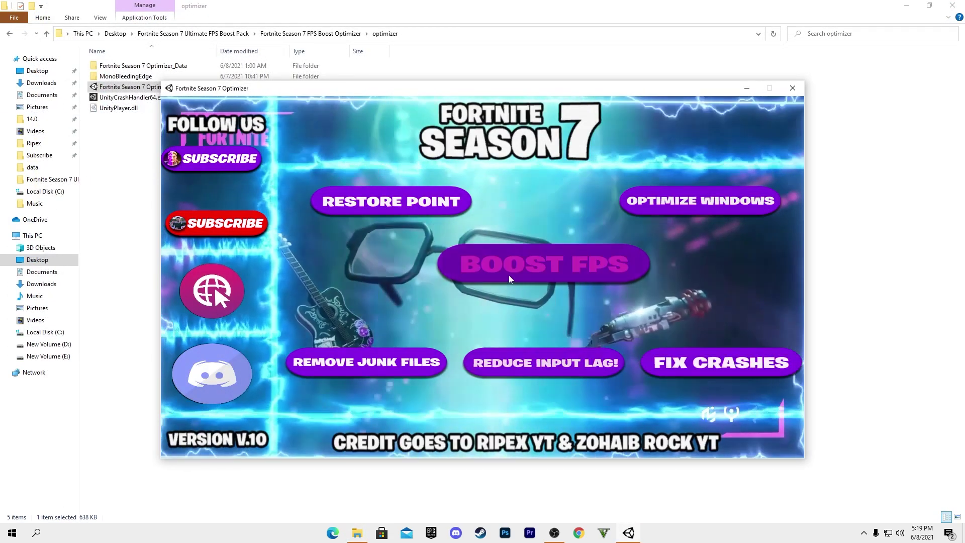
Run Boost FPS and Remove Junk Files in the Fortnite Season 7 Optimizer, and dismiss the finished cleanup console
click(564, 266)
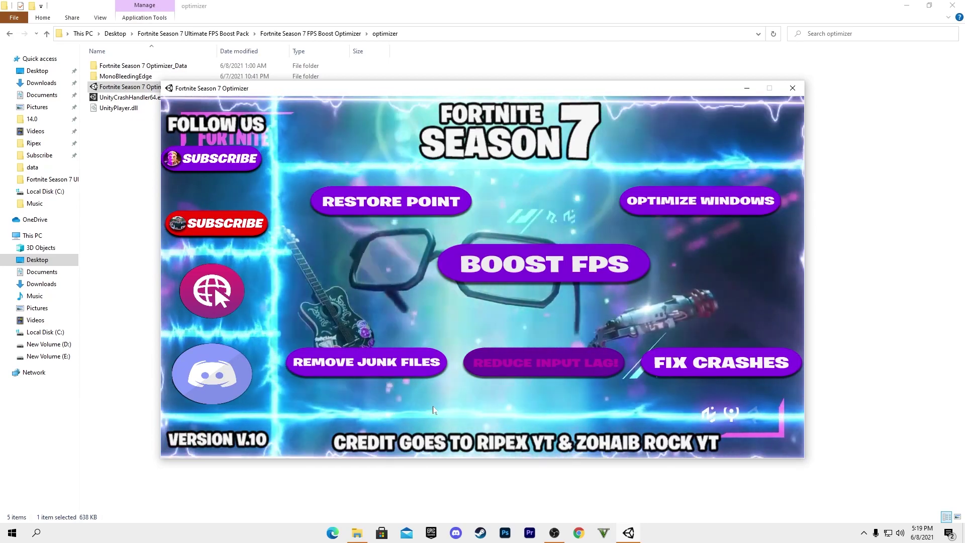
click(330, 363)
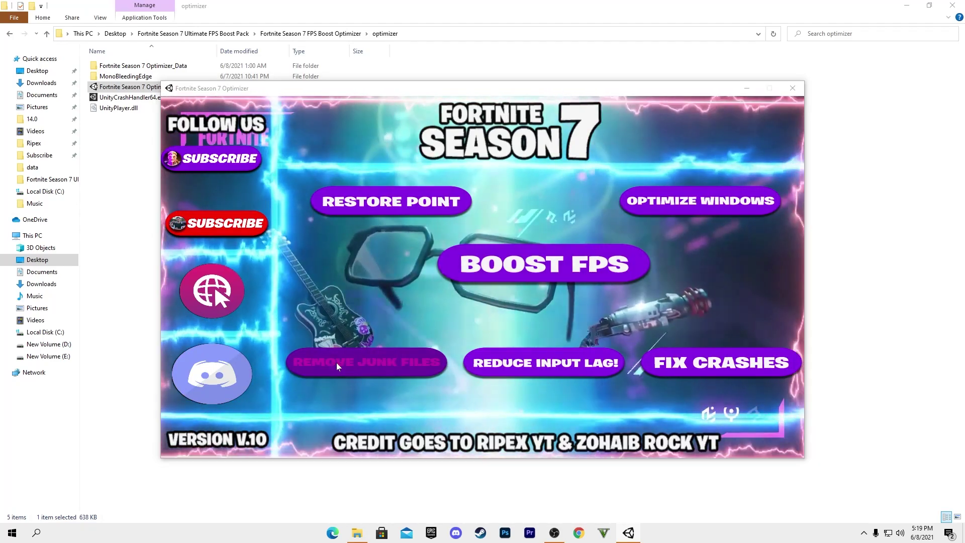
click(336, 363)
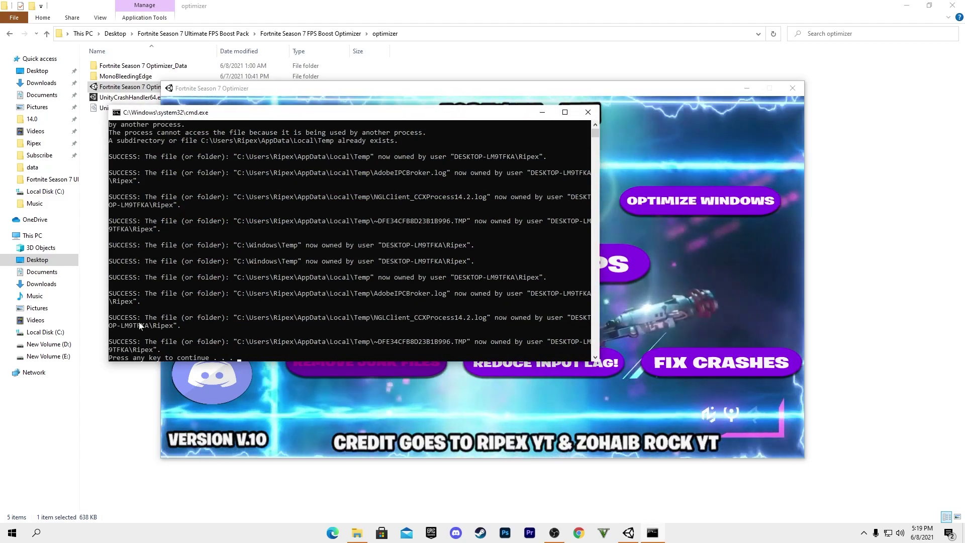
key(Return)
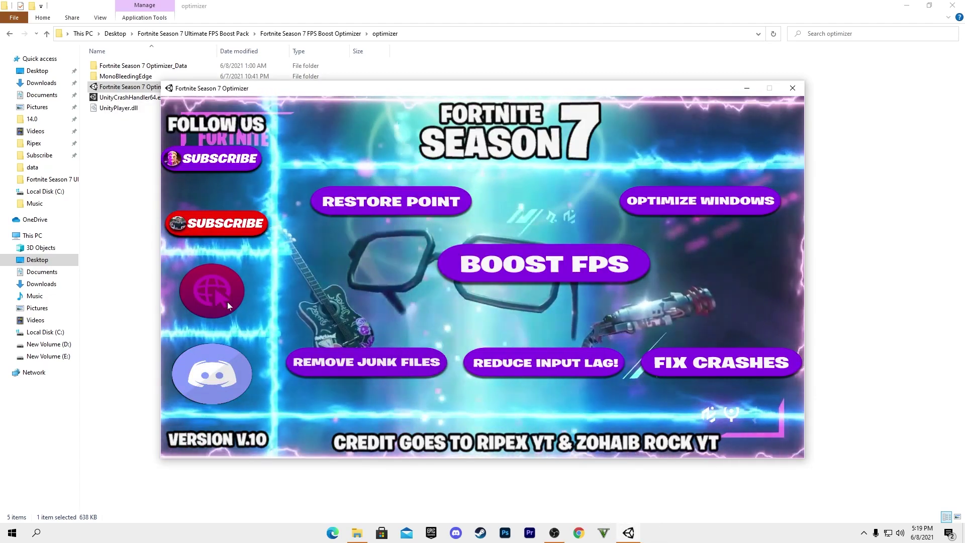
Run the optimizer's Reduce Input Lag option, set the timer resolution to maximum, and close the Set Timer Resolution window
click(542, 365)
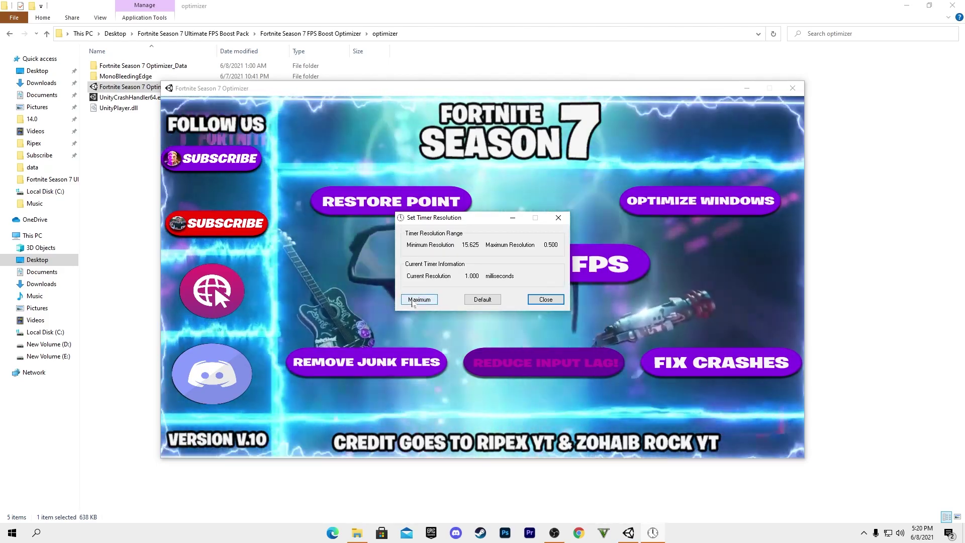
click(425, 300)
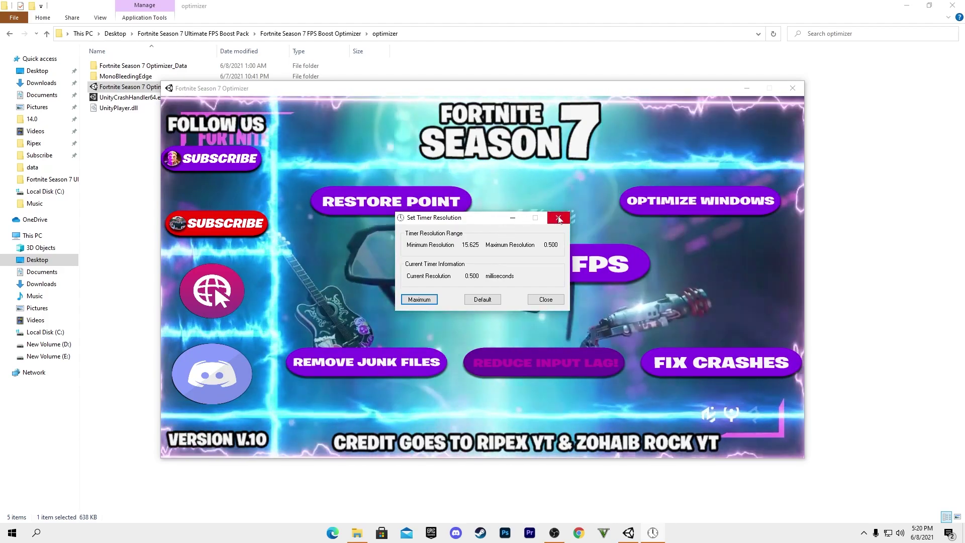
click(559, 220)
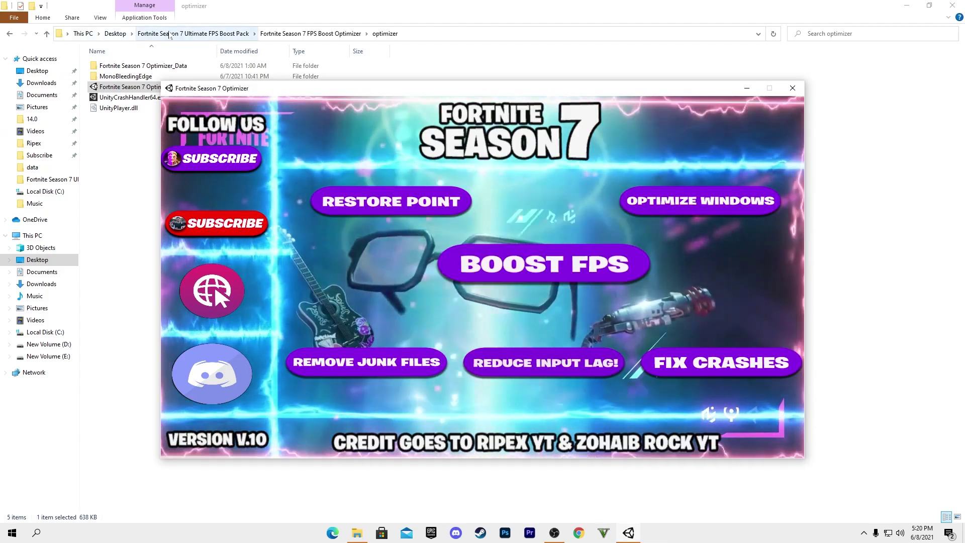
Copy SetTimerResolutionService.exe from the Fortnite Season 7 Ultimate FPS Boost Pack to Local Disk (C:), replacing the existing file
click(184, 34)
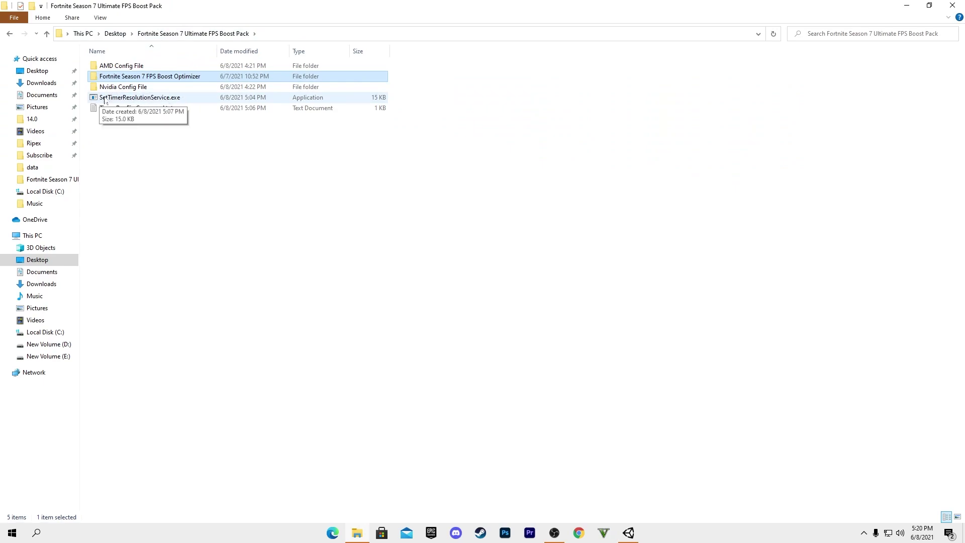
click(145, 98)
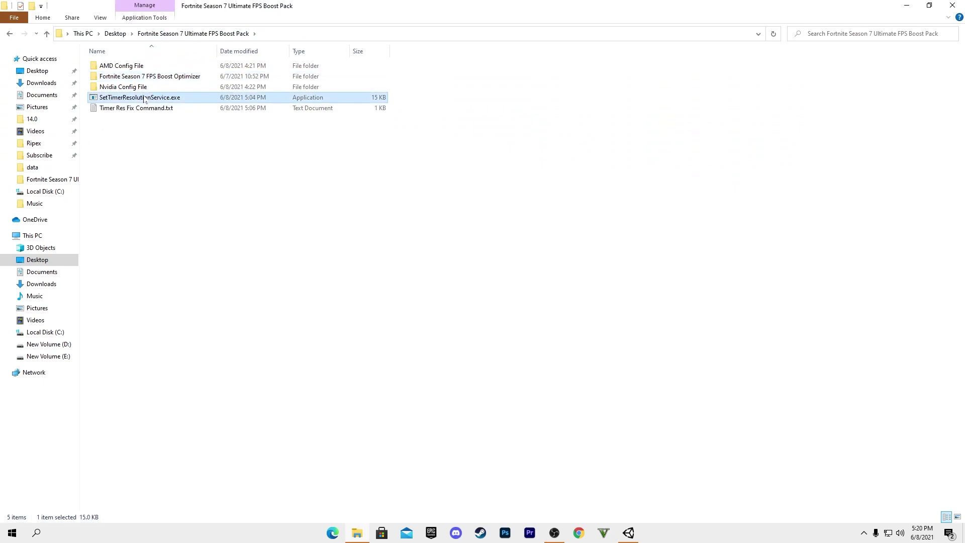
right_click(144, 98)
click(178, 293)
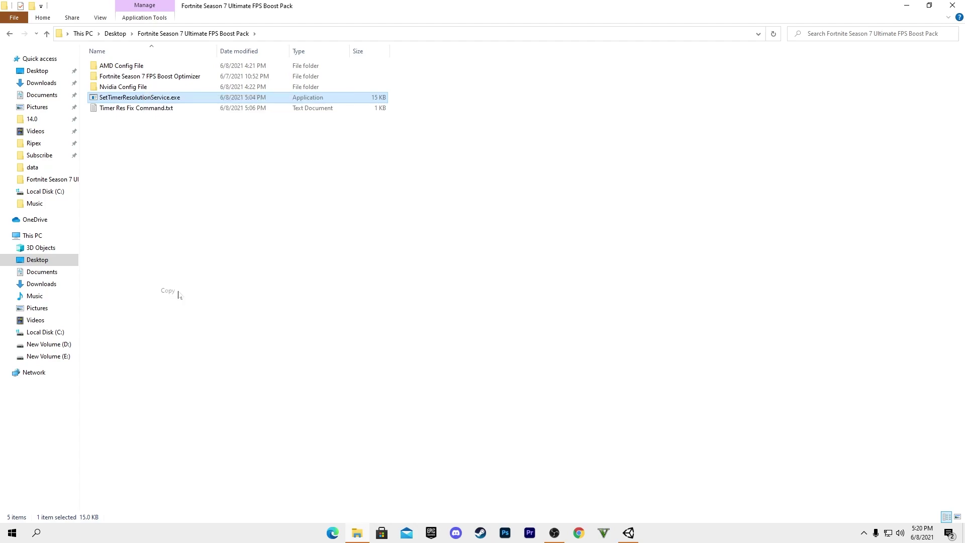
click(40, 334)
right_click(168, 215)
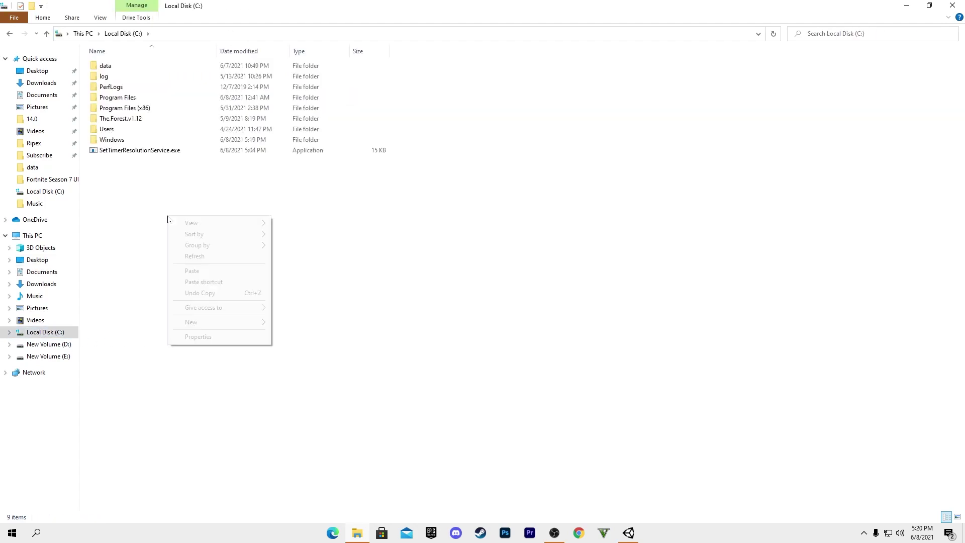
click(186, 272)
click(420, 199)
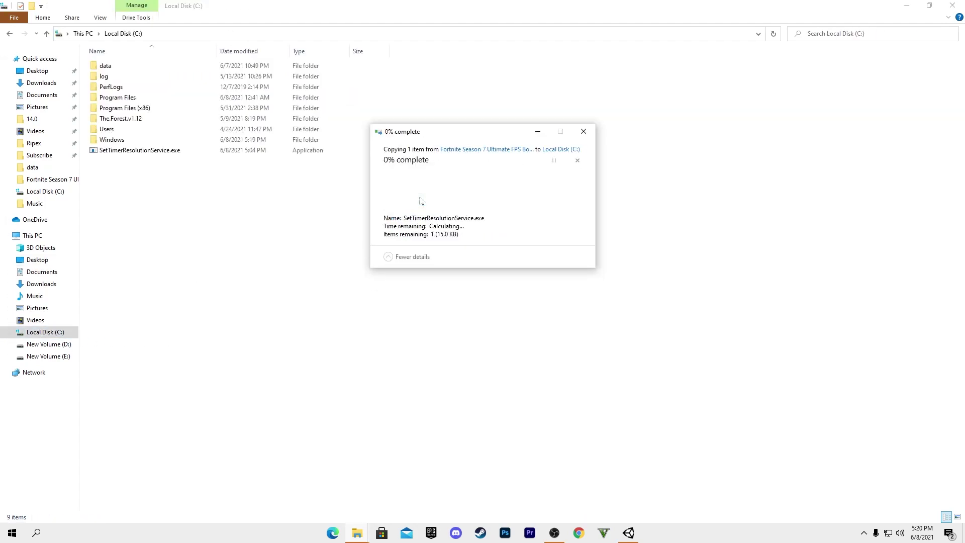
click(452, 200)
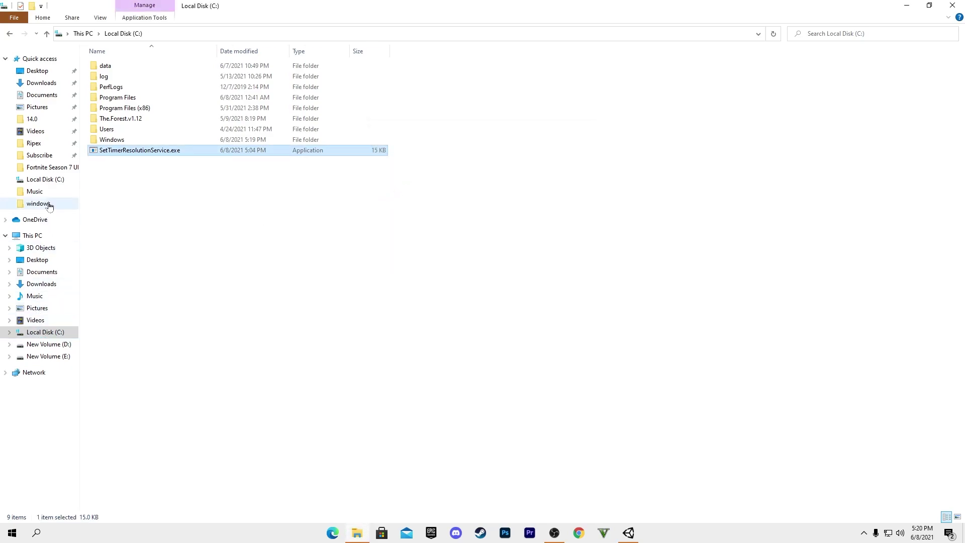
Open Timer Res Fix Command.txt from the boost pack folder and copy the line "SetTimerResolutionService -install"
click(51, 169)
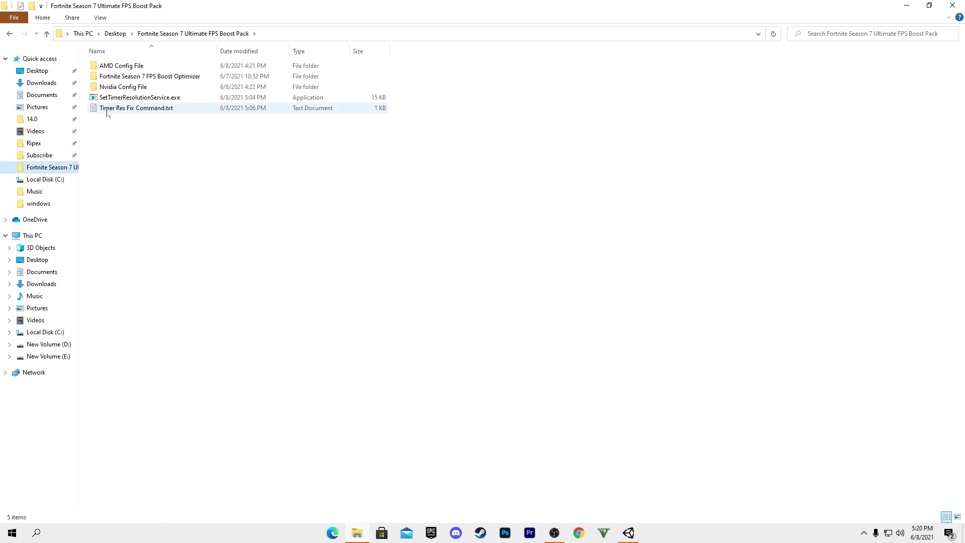
double_click(143, 109)
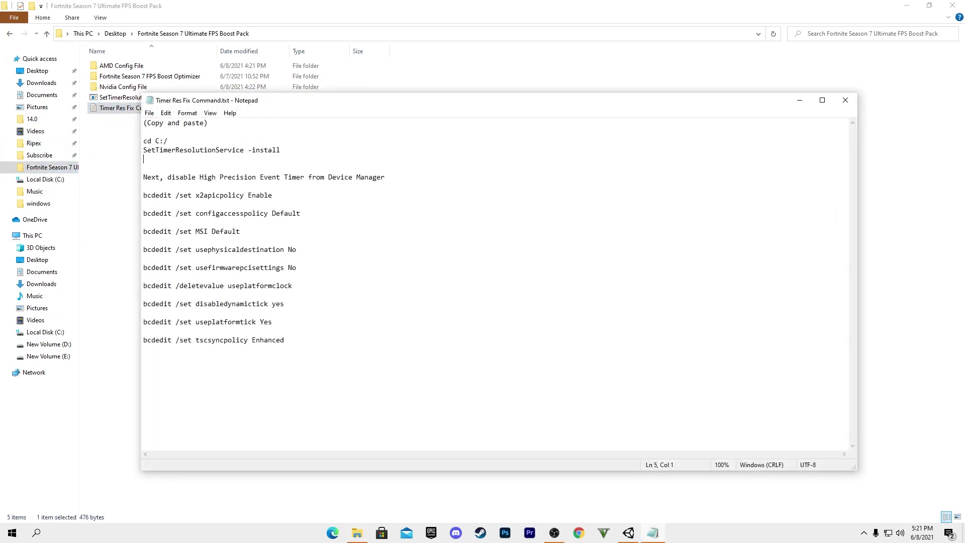
right_click(153, 150)
click(178, 181)
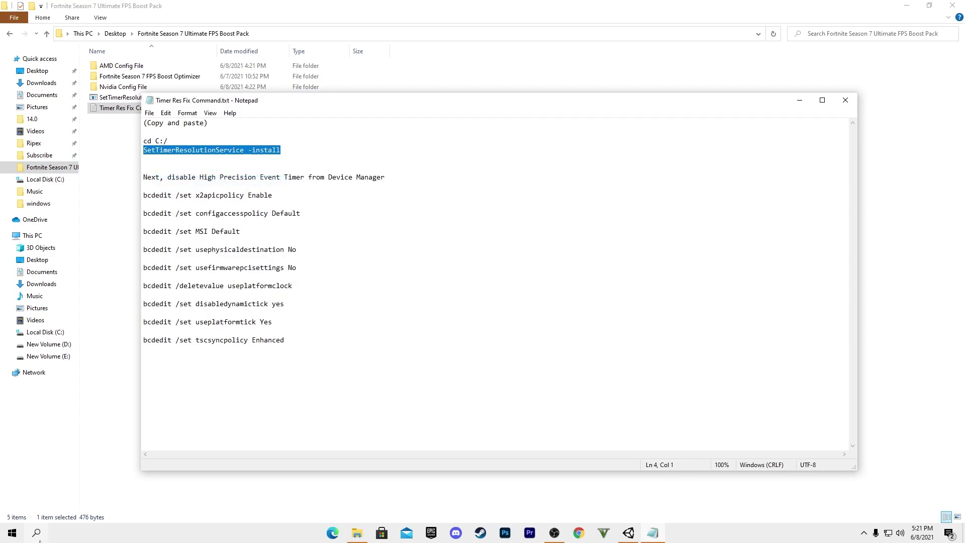
Open Command Prompt as administrator and try to run the copied SetTimerResolutionService -install command
click(37, 533)
text(cmd)
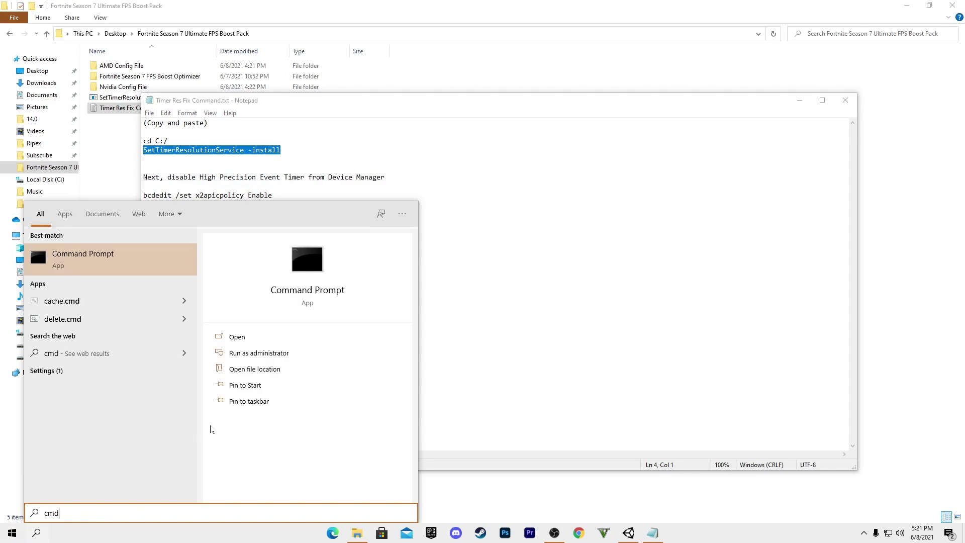
click(237, 354)
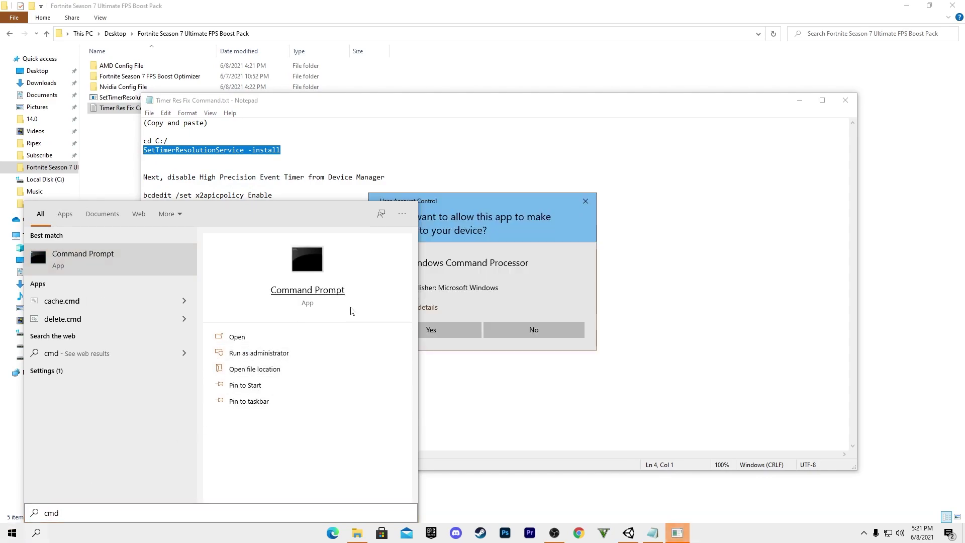
click(442, 330)
key(ctrl+v)
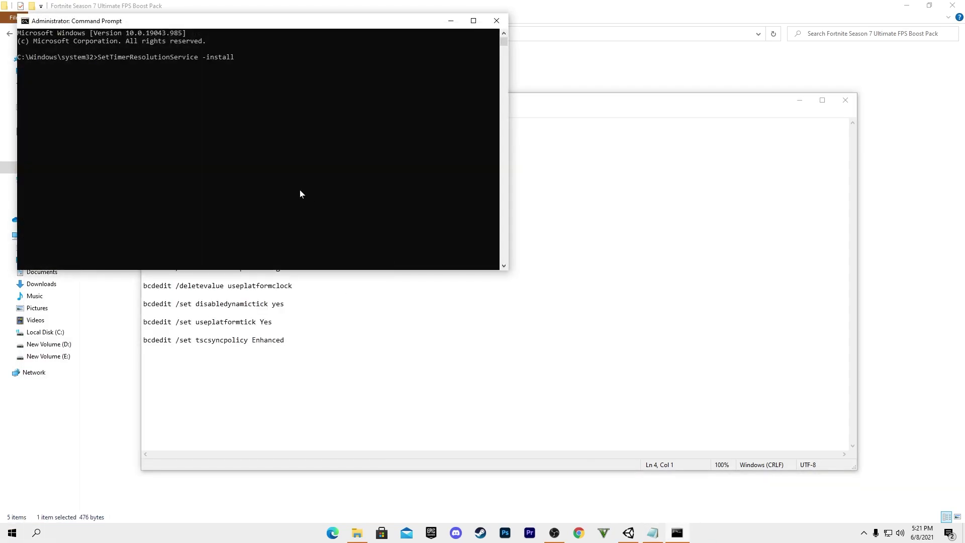
key(Return)
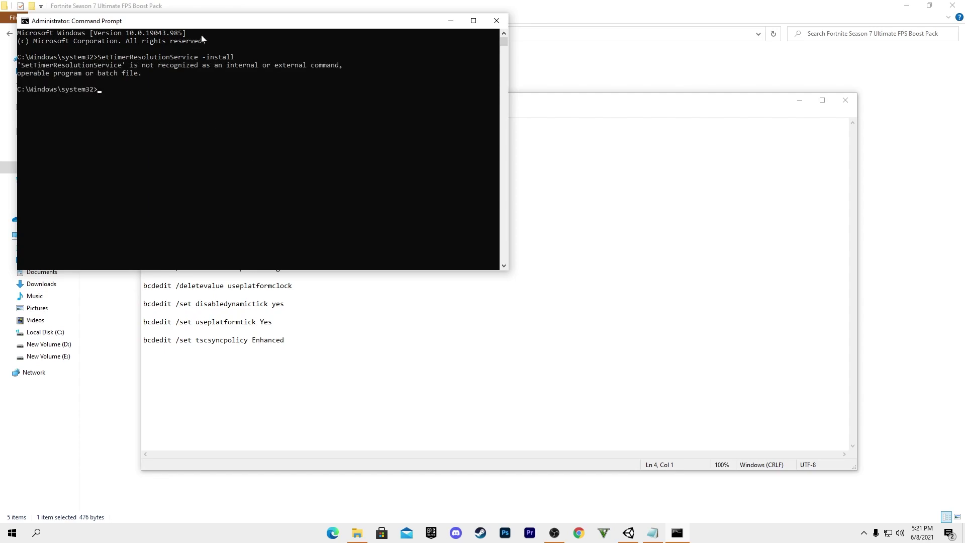
Paste the bcdedit commands from x2apicpolicy through tscsyncpolicy in Timer Res Fix Command.txt into the administrator Command Prompt, and close both windows
drag(201, 24, 438, 69)
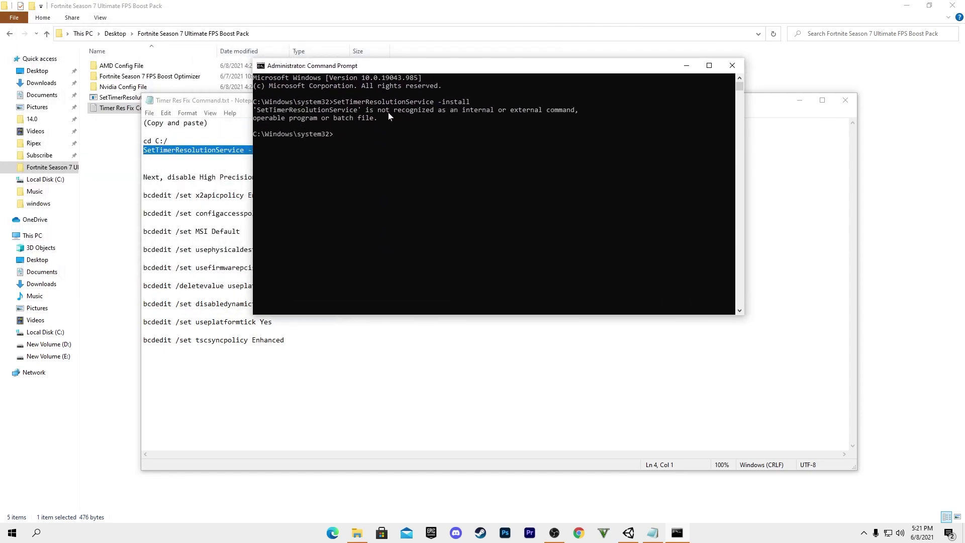
drag(350, 71, 483, 68)
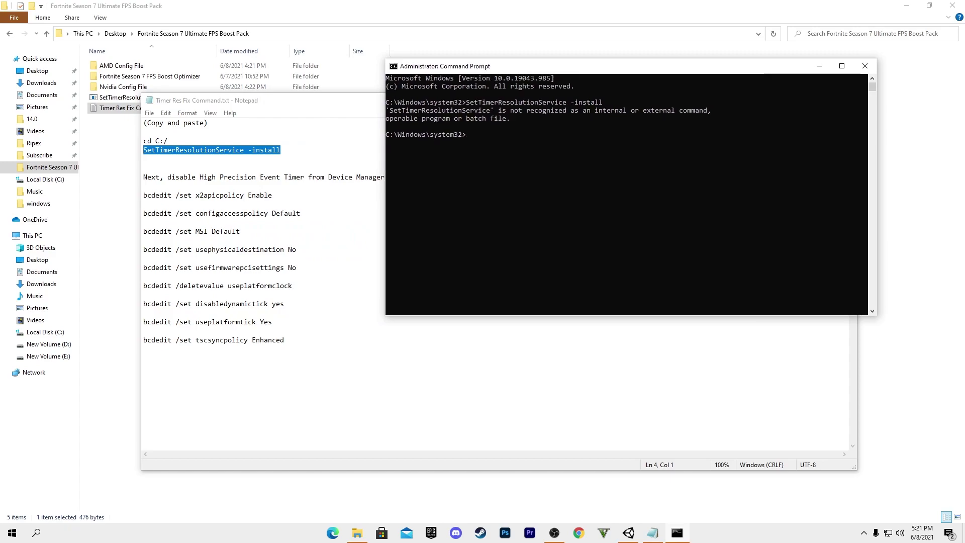
drag(144, 195, 284, 340)
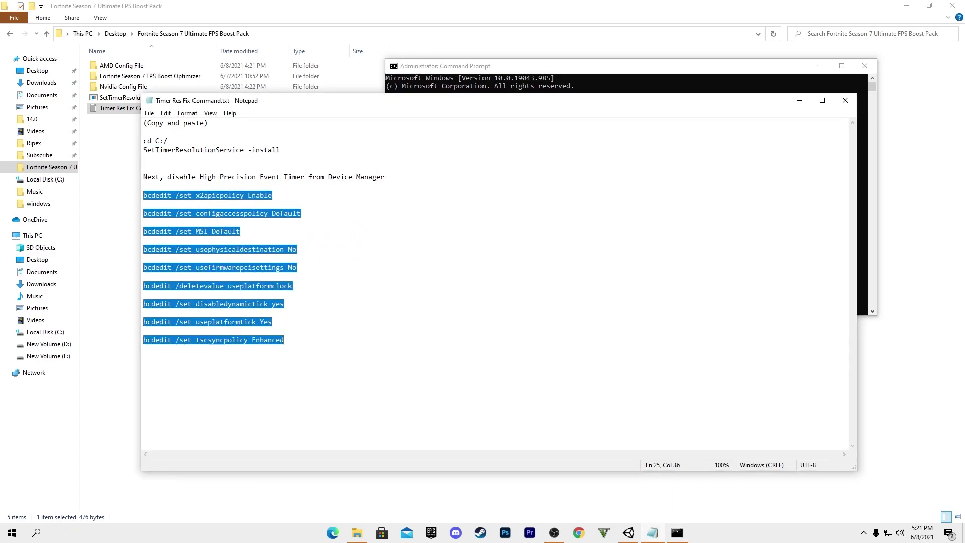
click(525, 76)
right_click(581, 170)
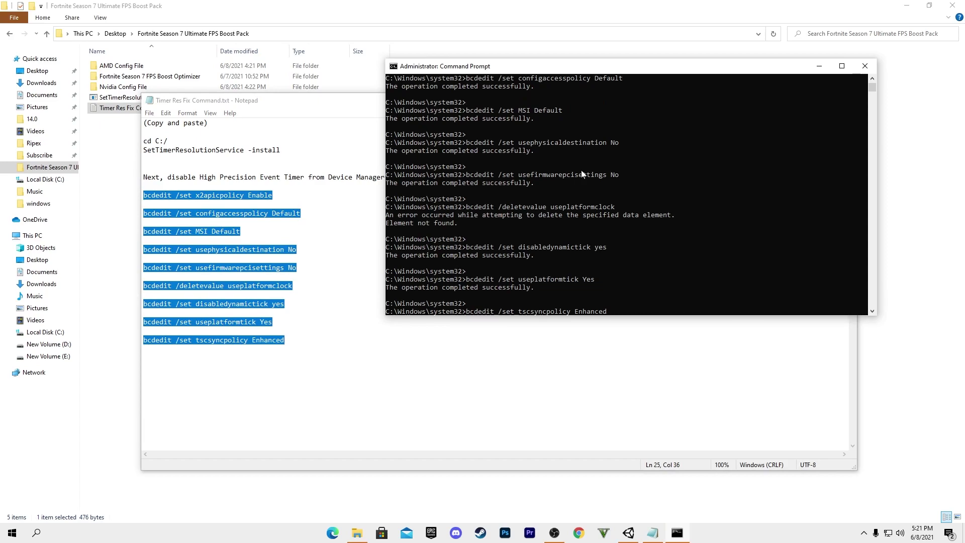
scroll(581, 169, down, 4)
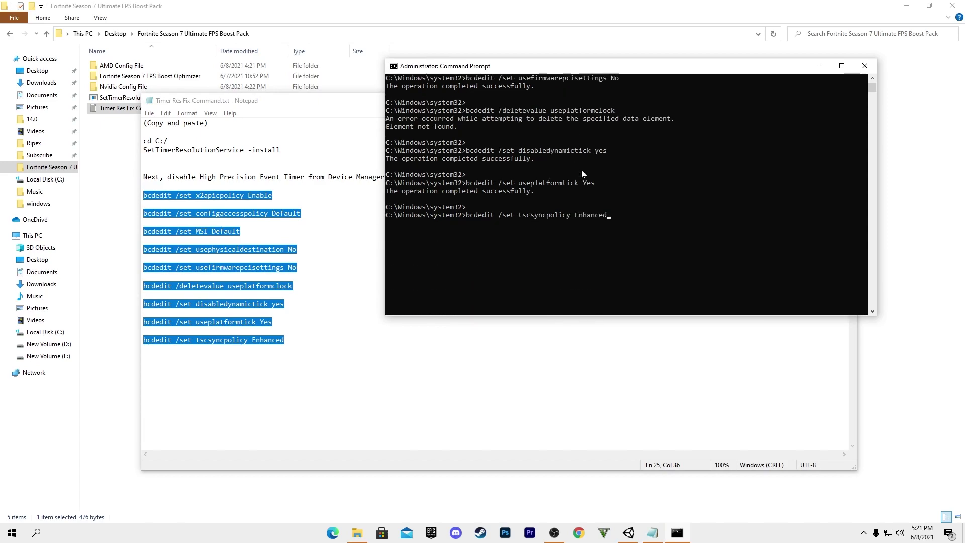
click(864, 66)
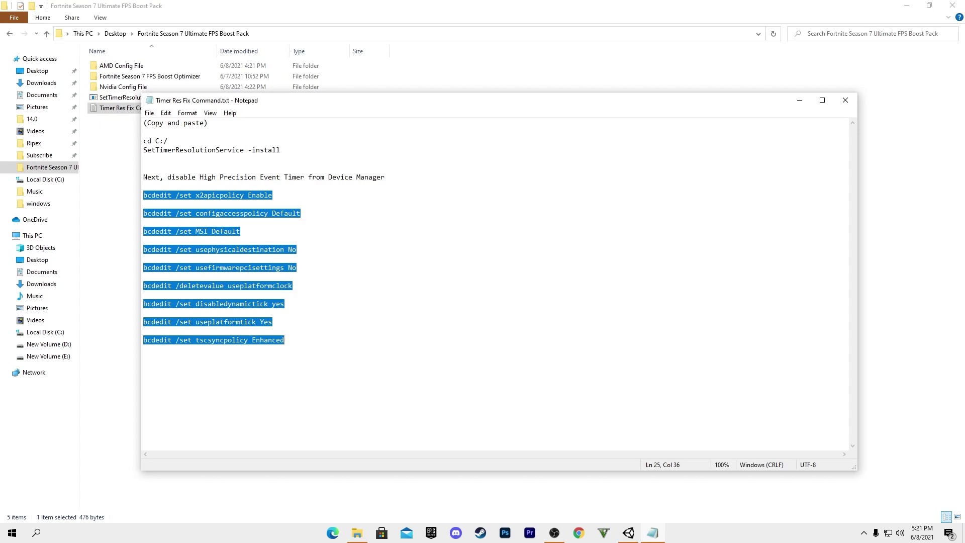
click(846, 100)
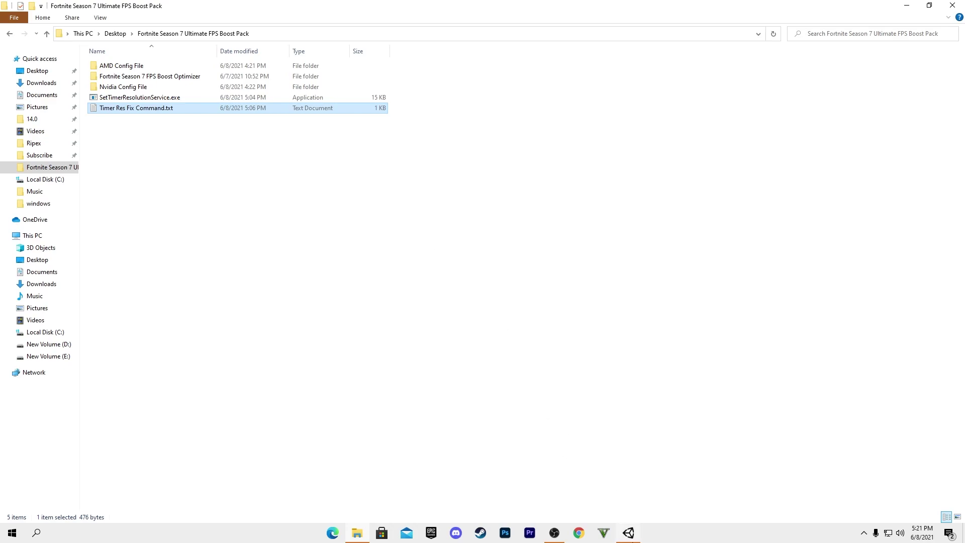
Switch to the Fortnite Season 7 Optimizer, run its Fix Crashes option, and close the optimizer and the boost pack folder
key(alt+Tab)
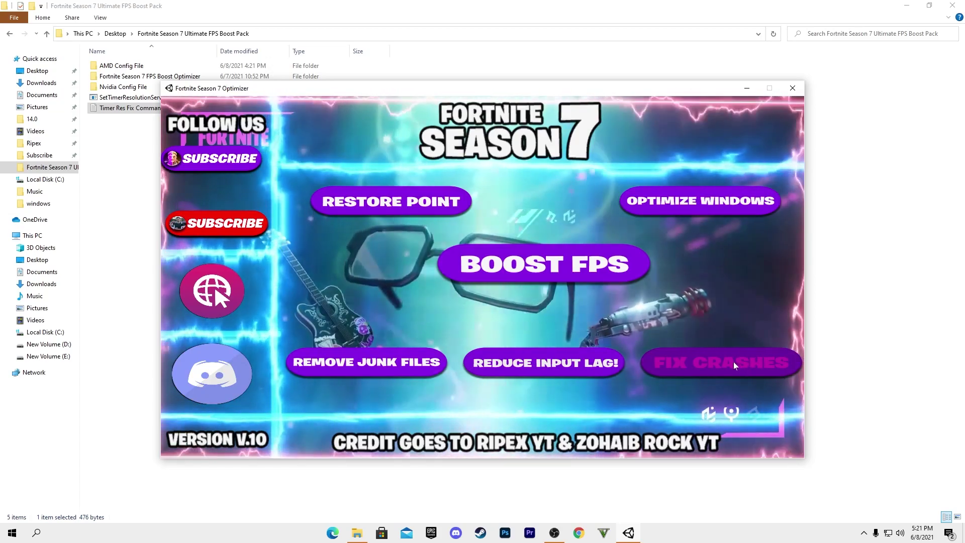
click(732, 360)
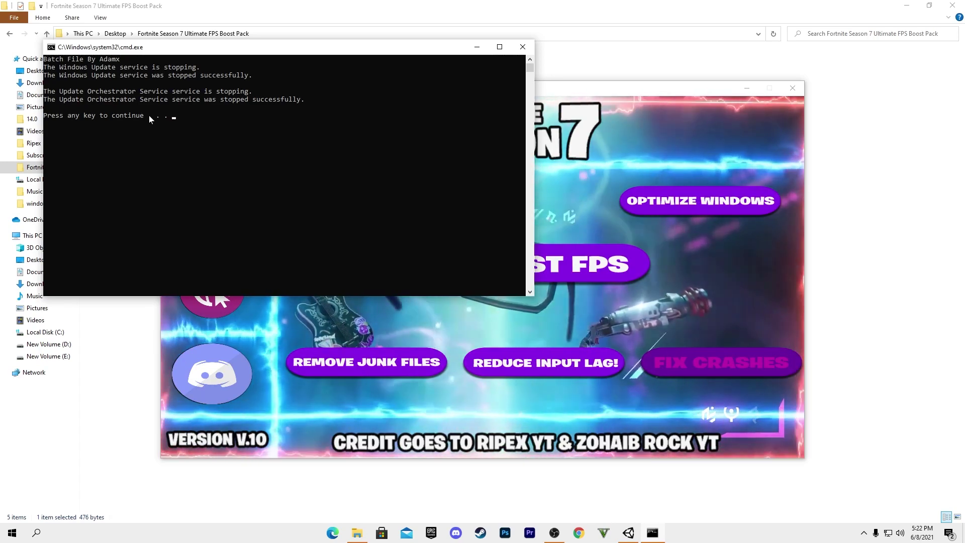
key(Return)
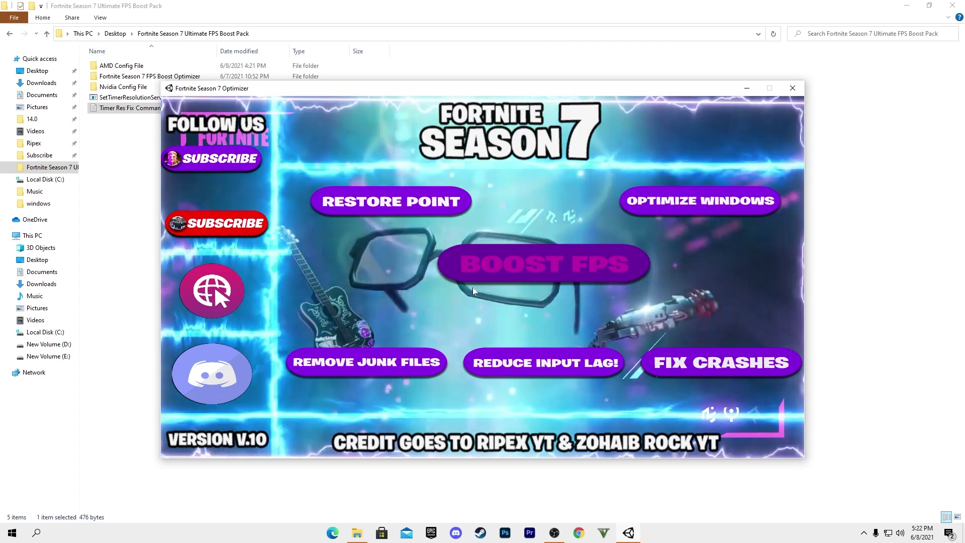
click(793, 89)
click(958, 4)
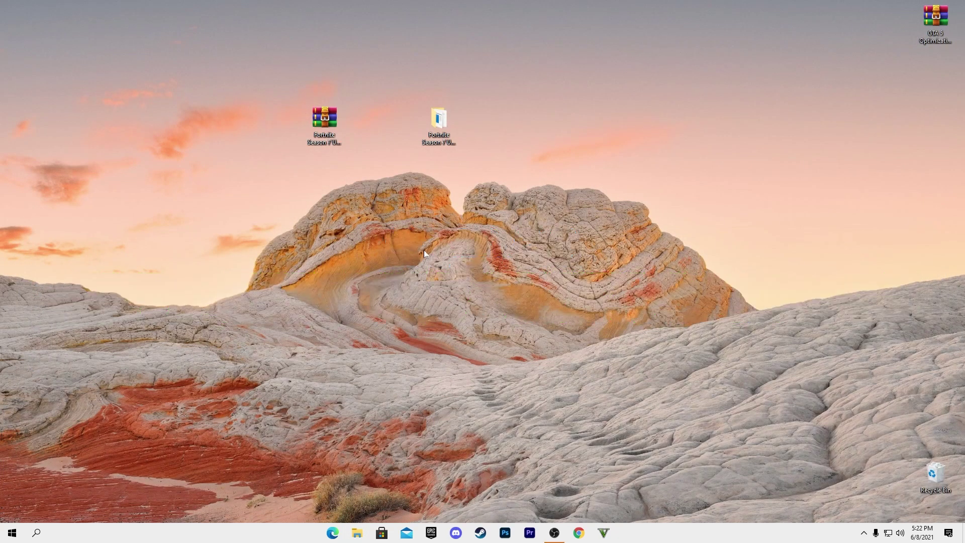
Search Windows for Registry Editor, open it with permission to make changes, and maximize its window
click(36, 532)
text(re)
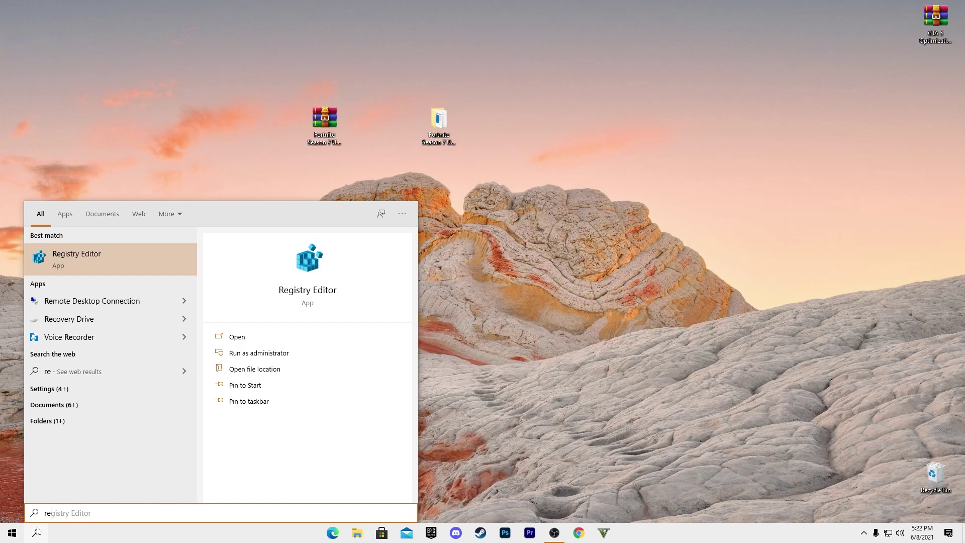
key(Return)
click(420, 330)
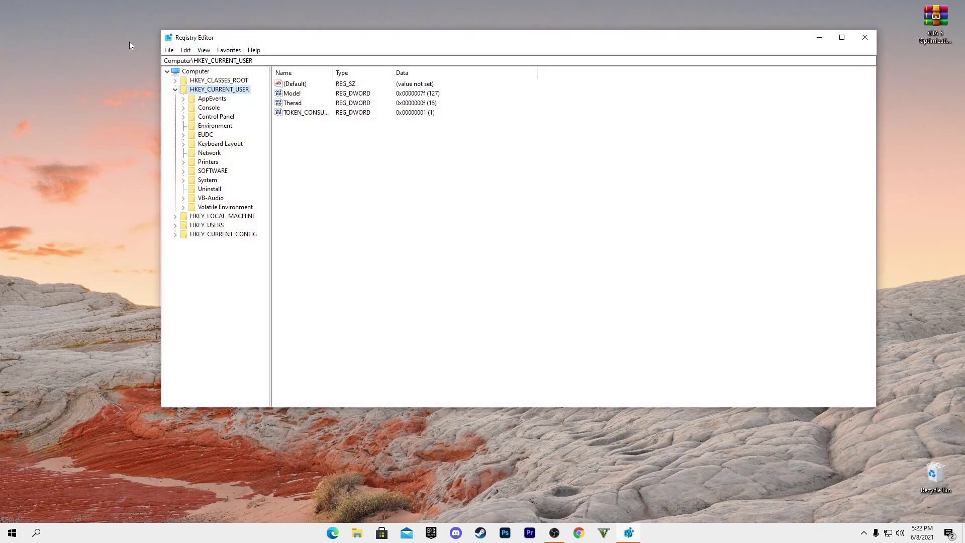
click(842, 37)
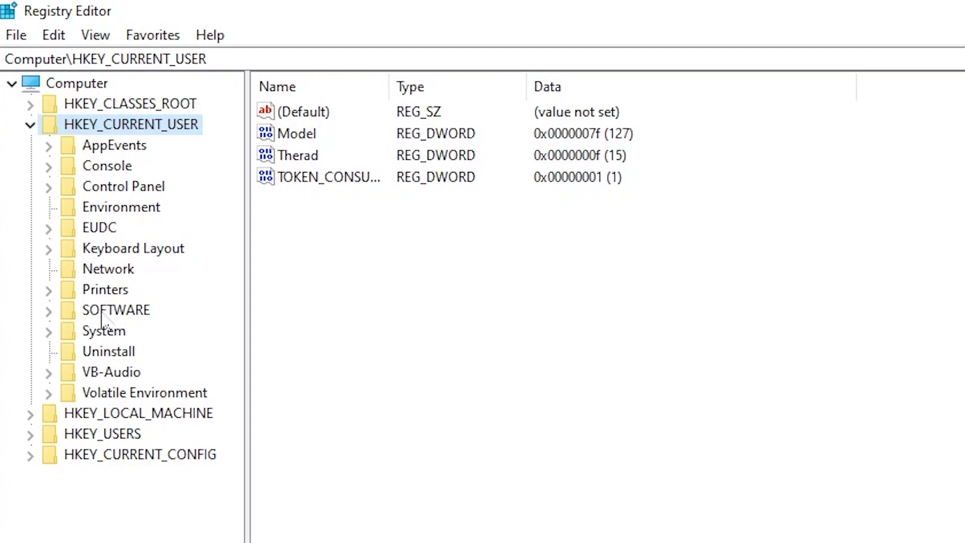
Open the registry key HKEY_CURRENT_USER\SOFTWARE\Microsoft\DirectX\UserGpuPreferences
click(49, 315)
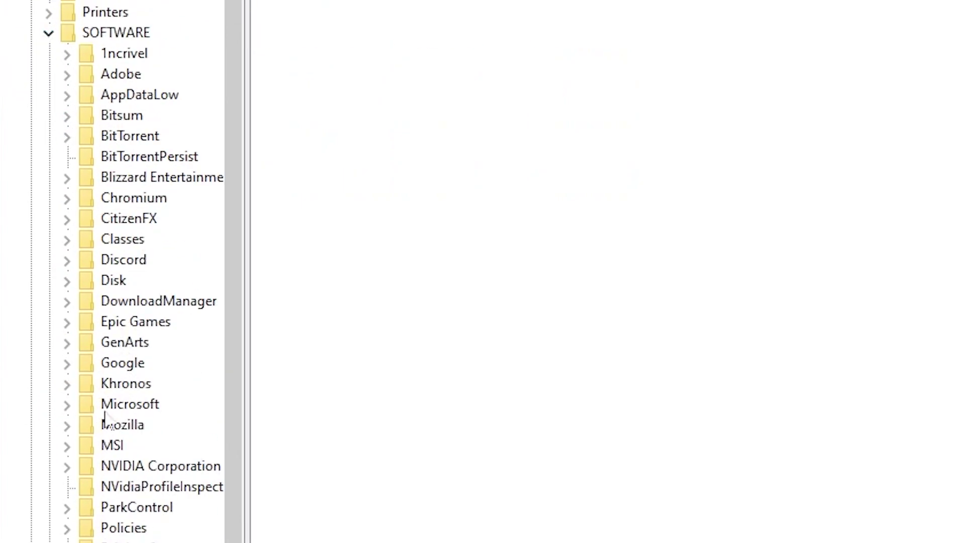
click(67, 405)
scroll(70, 414, down, 7)
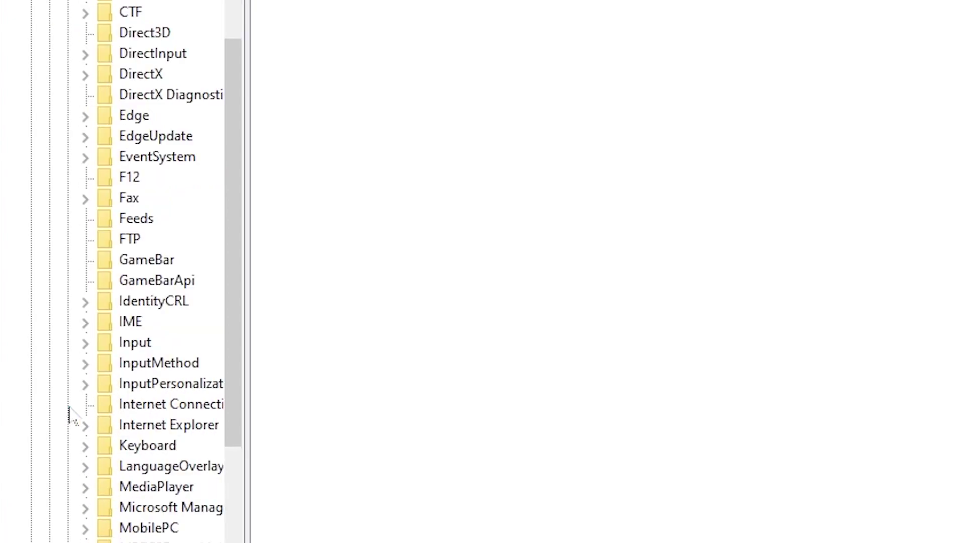
scroll(136, 126, down, 5)
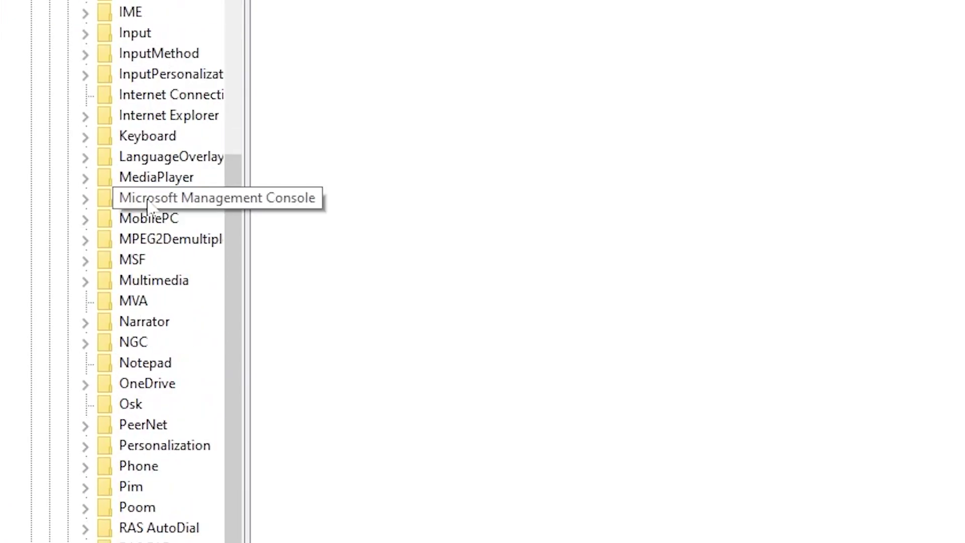
scroll(170, 134, up, 4)
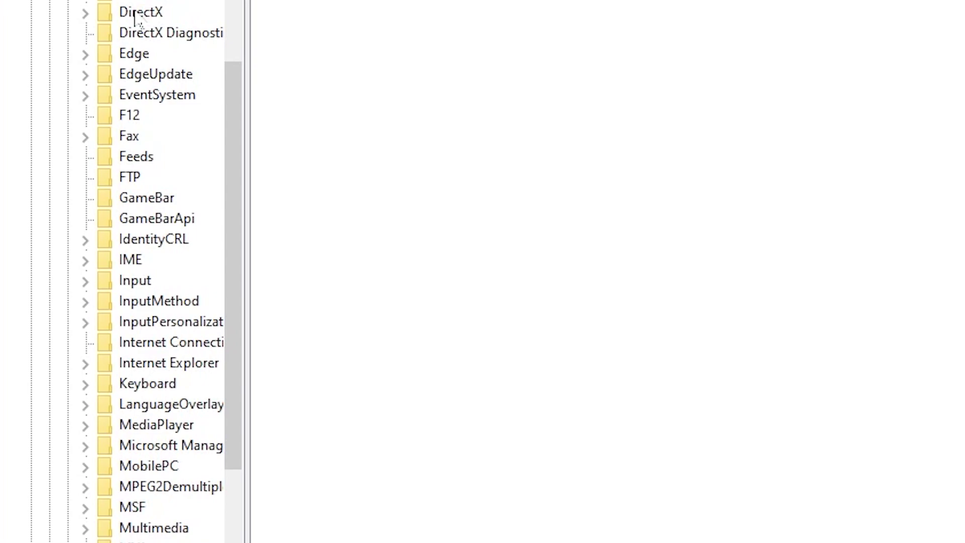
click(85, 13)
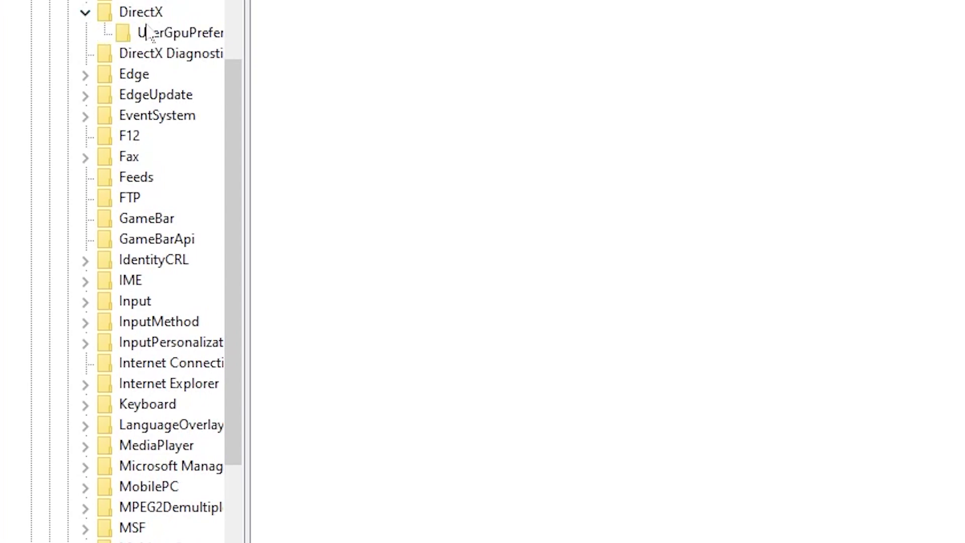
click(177, 43)
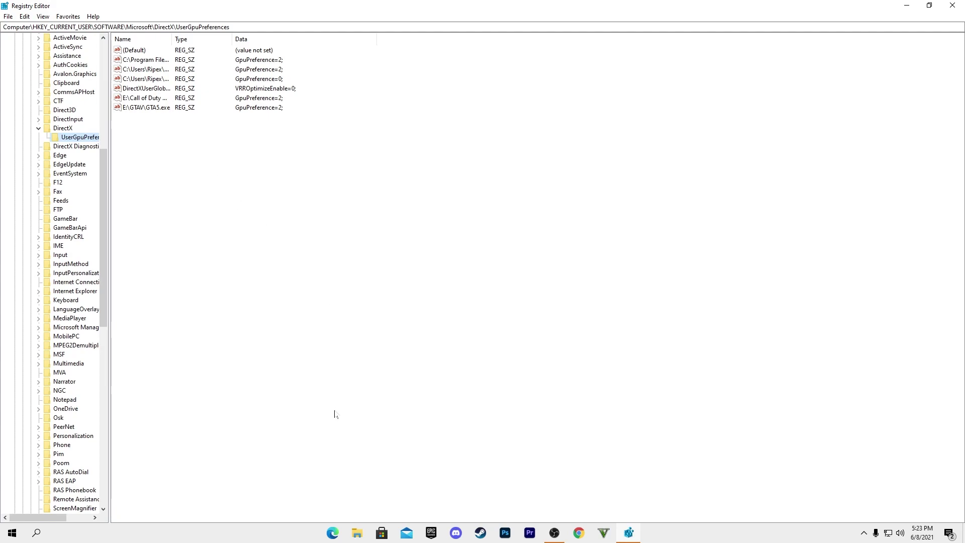
In File Explorer, open C:\Program Files\Epic Games\Fortnite\FortniteGame\Binaries\Win64 and locate FortniteClient-Win64-Shipping.exe
click(357, 533)
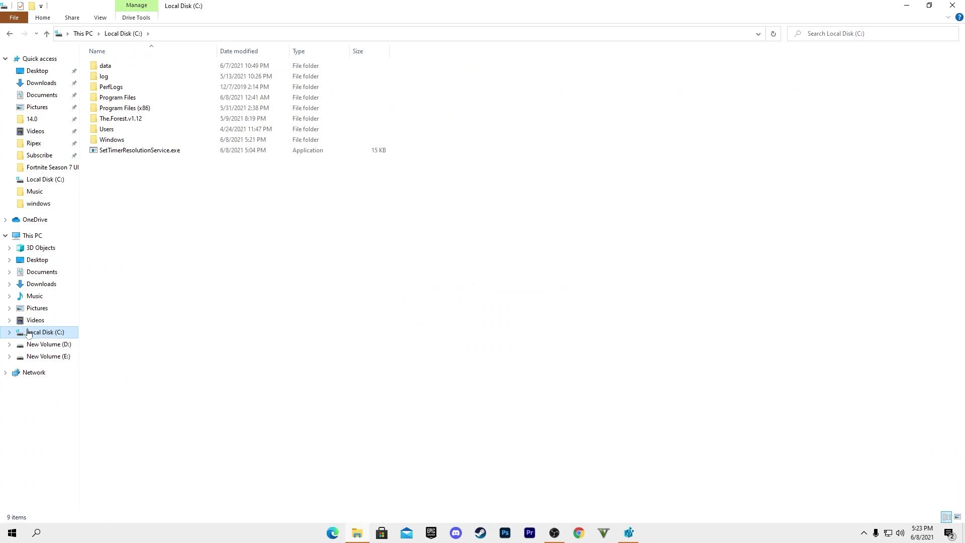
click(118, 99)
double_click(119, 99)
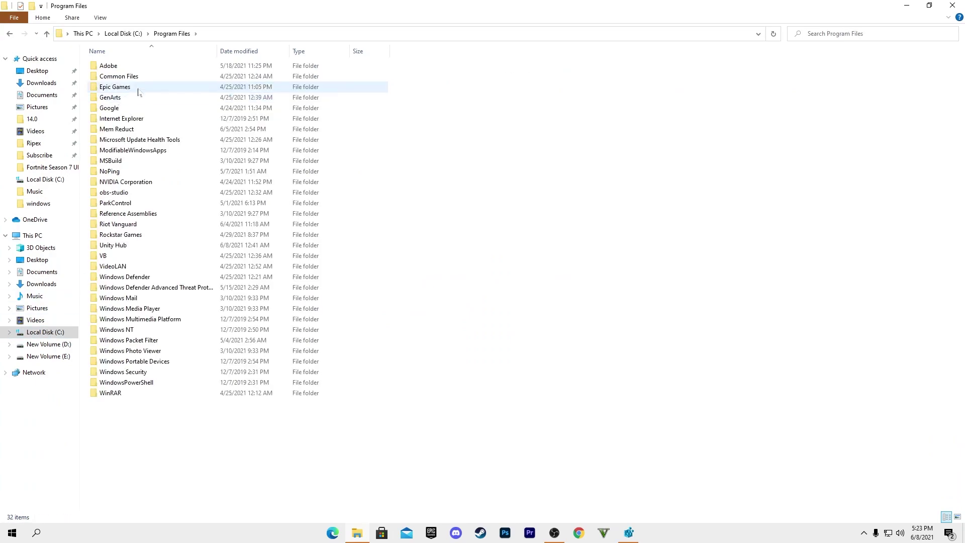
double_click(136, 95)
double_click(137, 67)
double_click(132, 87)
double_click(130, 68)
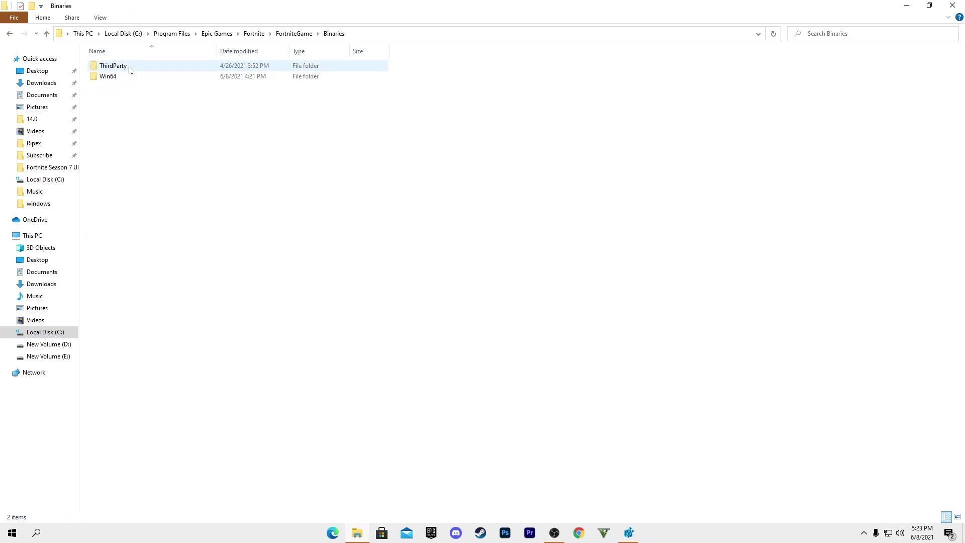
double_click(132, 77)
scroll(313, 107, down, 10)
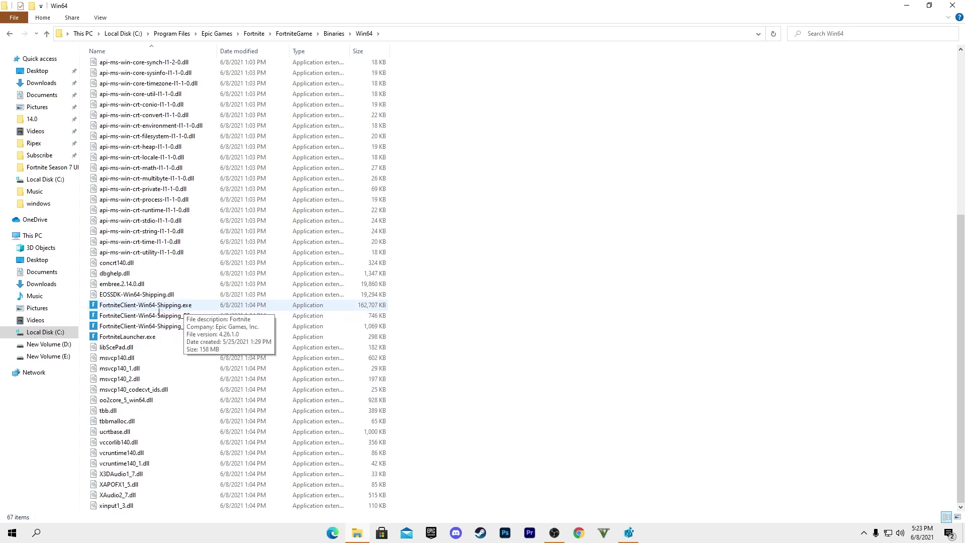
Extend the Win64 folder path with \FortniteClient-Win64-Shipping.exe and copy the full path
click(396, 34)
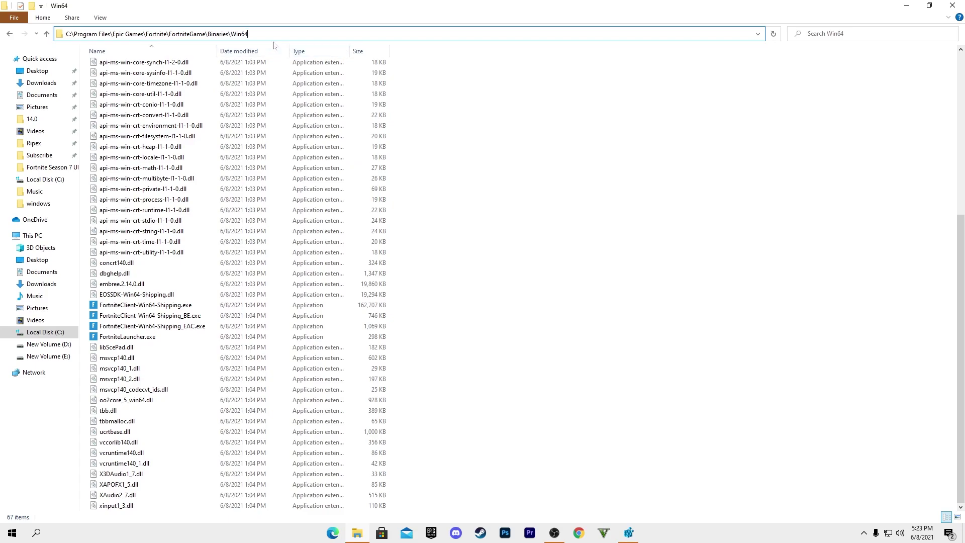
text(\)
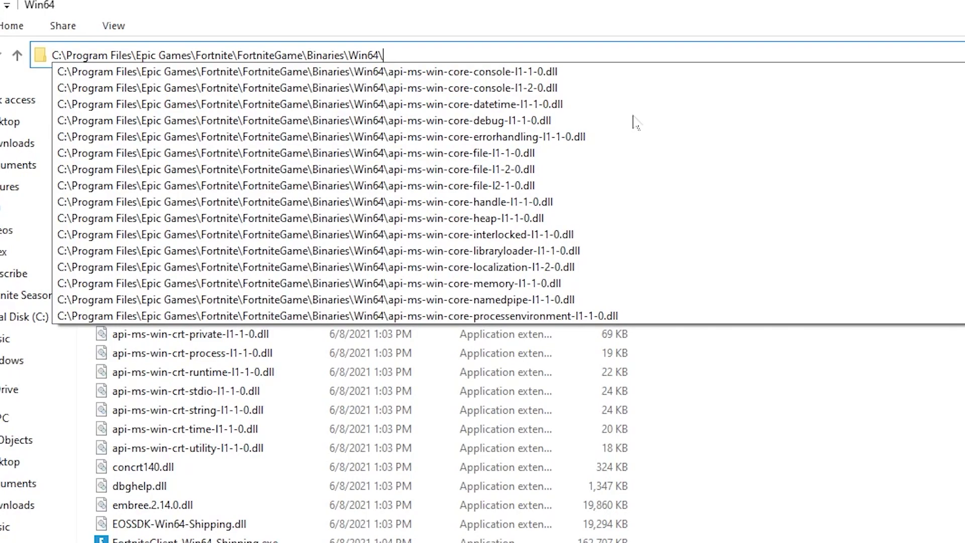
text(fo)
key(Down)
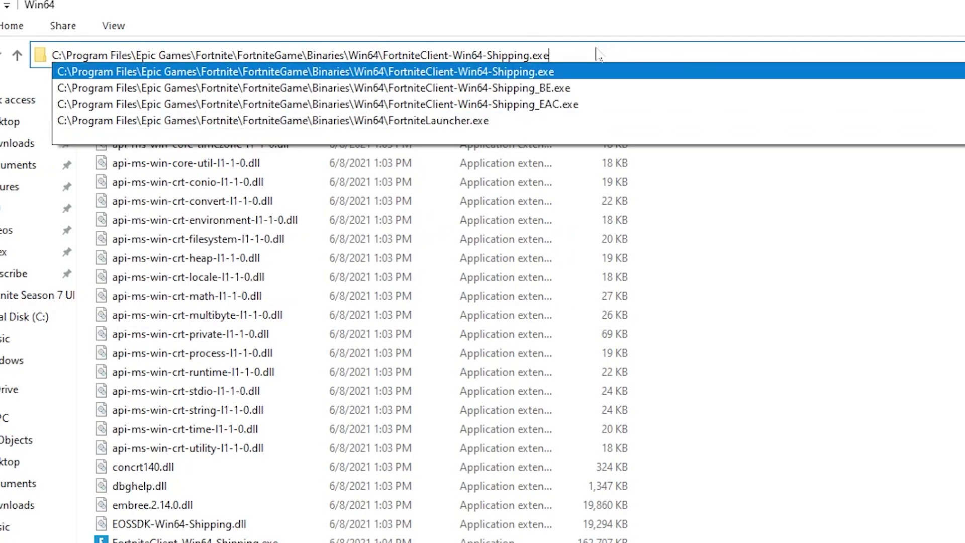
key(Return)
key(ctrl+c)
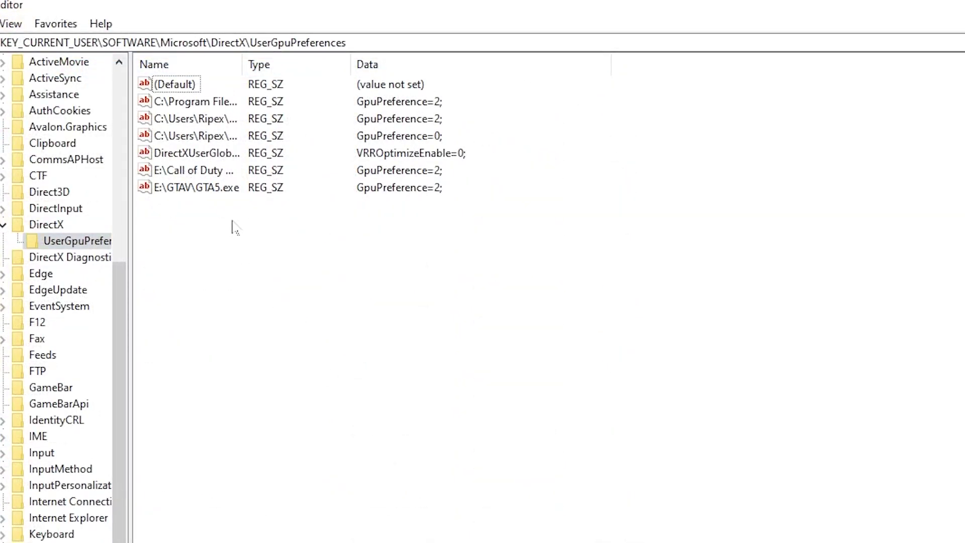
Create a string value in UserGpuPreferences, try to name it with the copied FortniteClient-Win64-Shipping.exe path, and delete that value
right_click(229, 219)
mouse_move(272, 233)
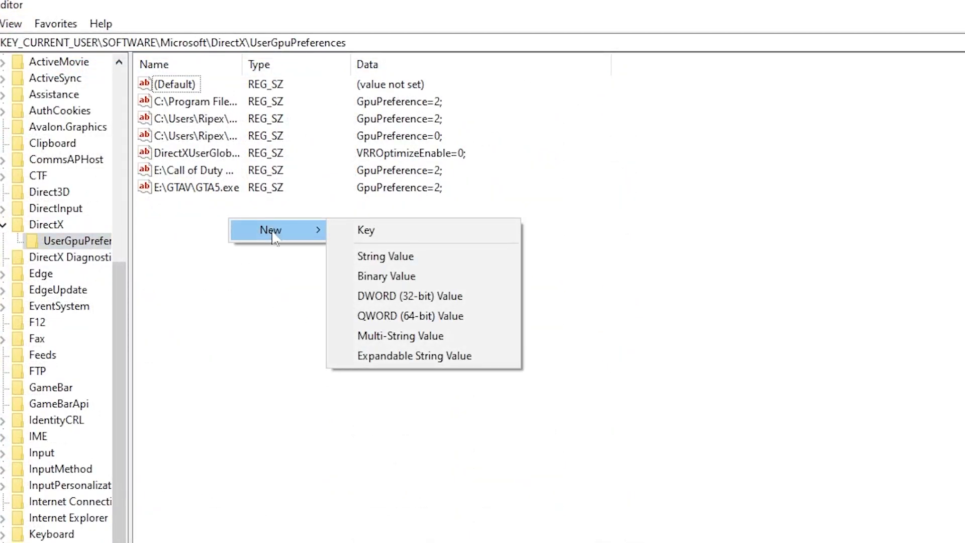
click(392, 257)
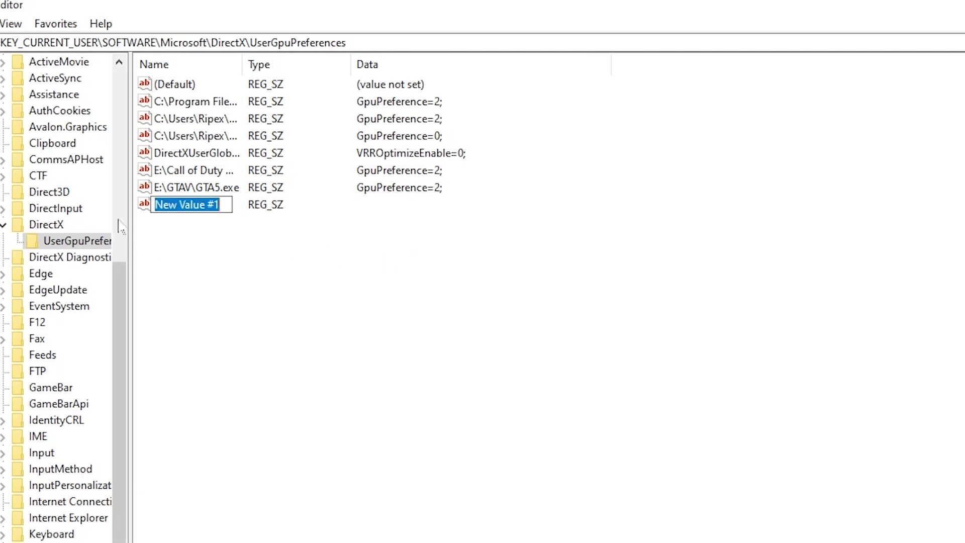
key(ctrl+v)
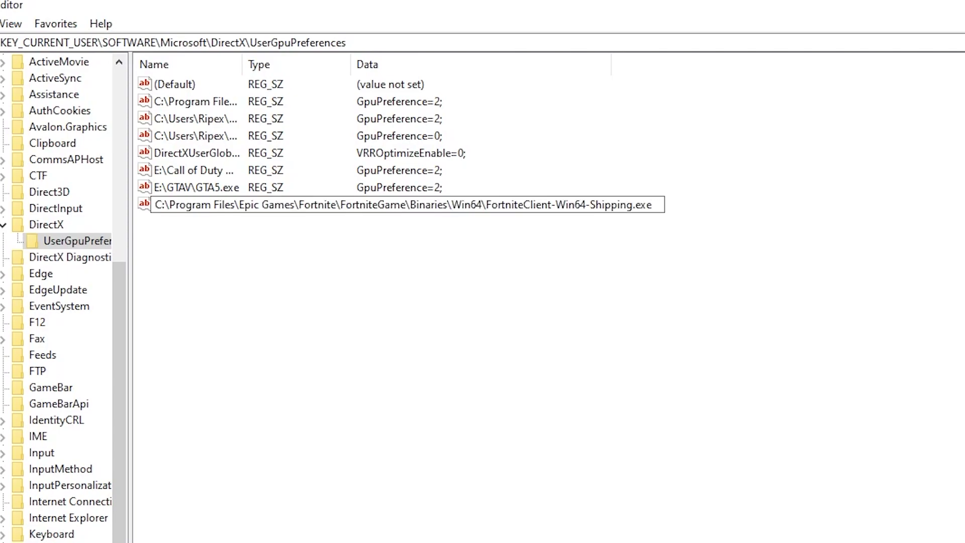
key(Return)
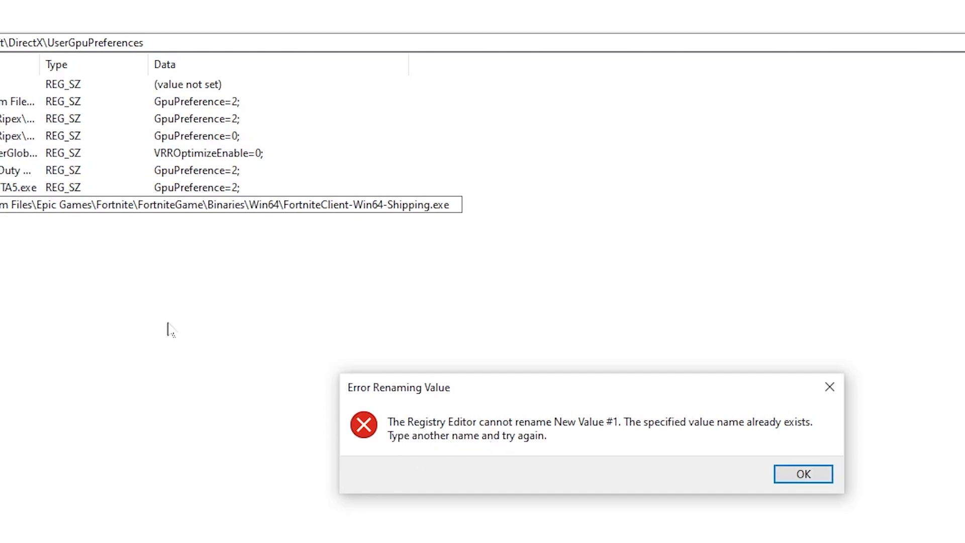
click(796, 478)
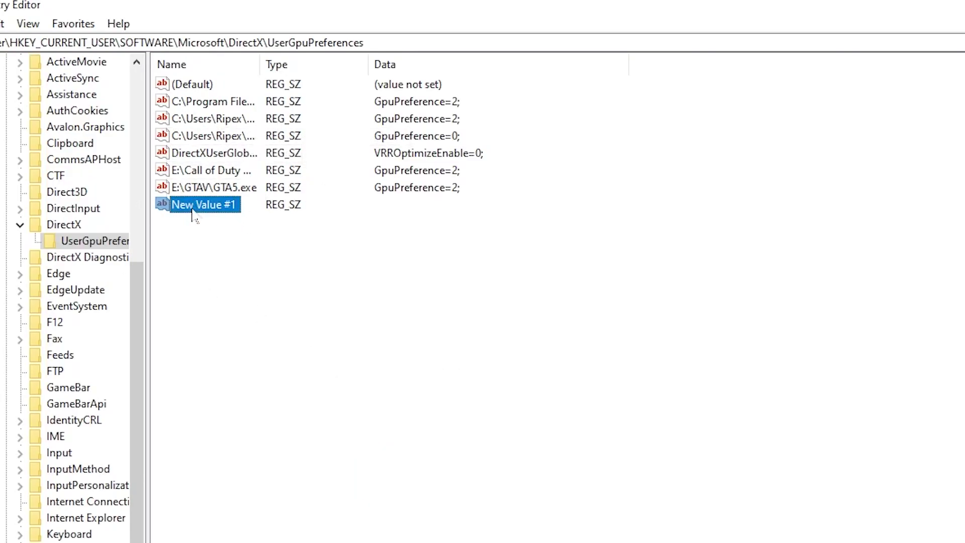
key(Delete)
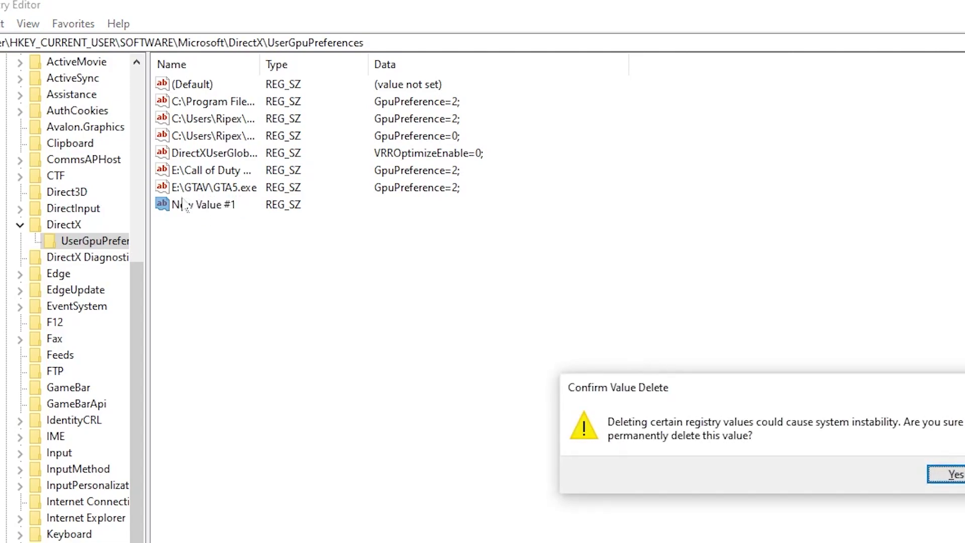
click(963, 475)
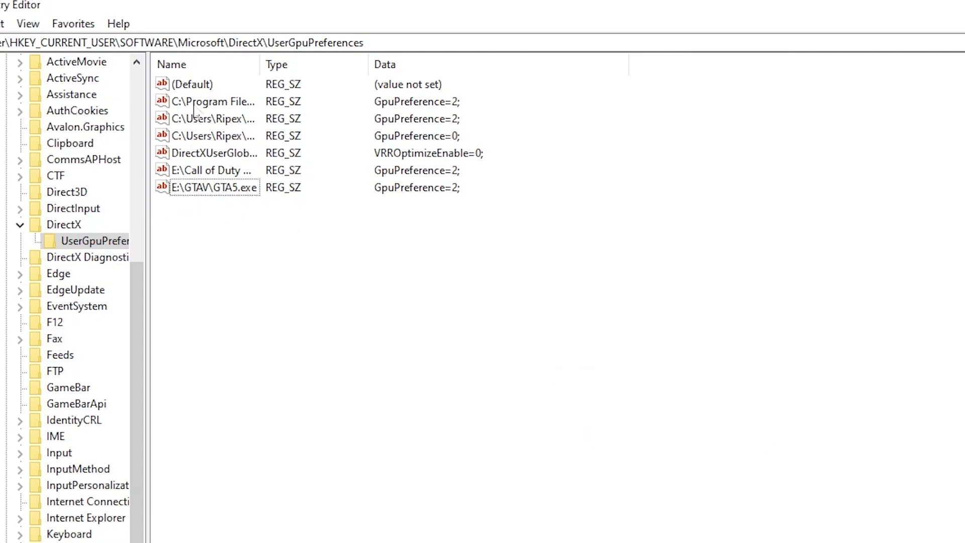
Set the value data of the Fortnite executable's entry in UserGpuPreferences to GpuPreference=0; and close Registry Editor
right_click(194, 102)
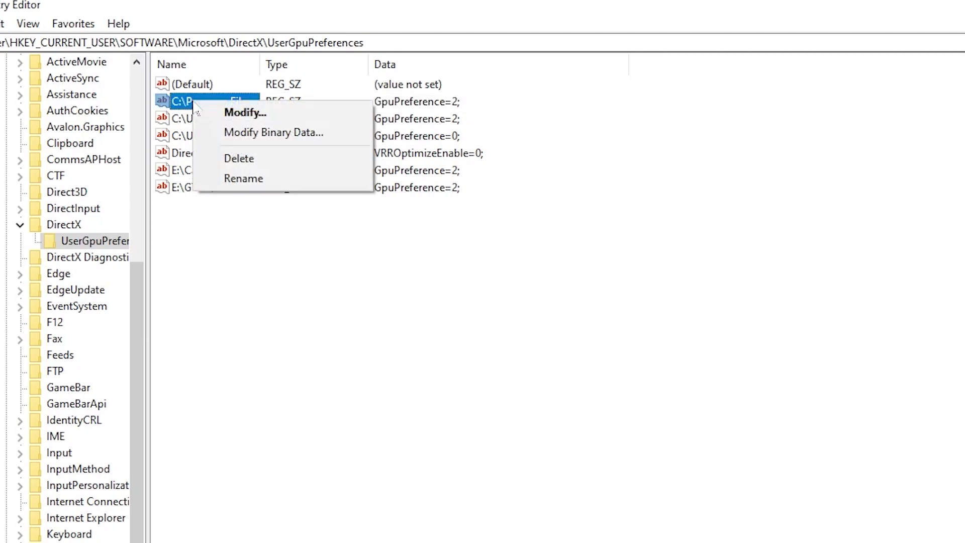
click(250, 112)
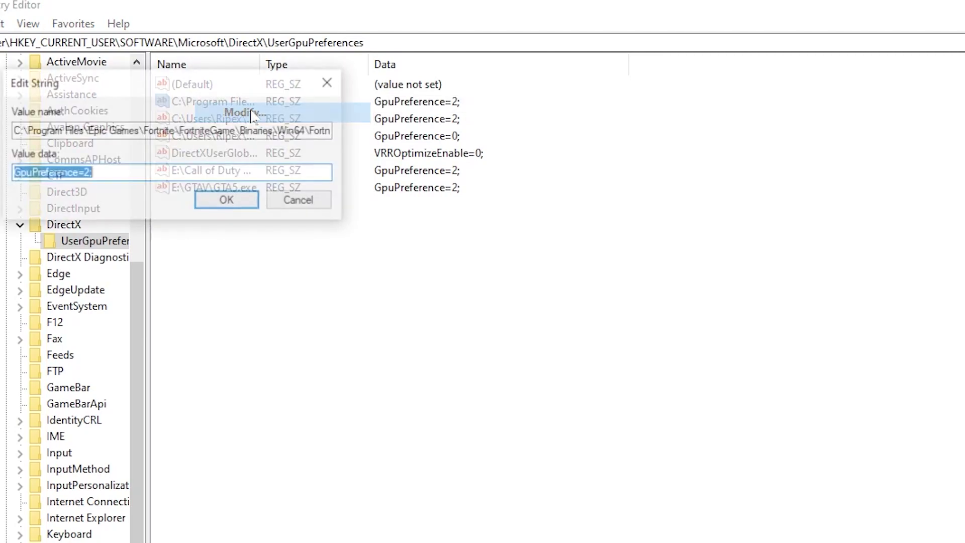
click(92, 173)
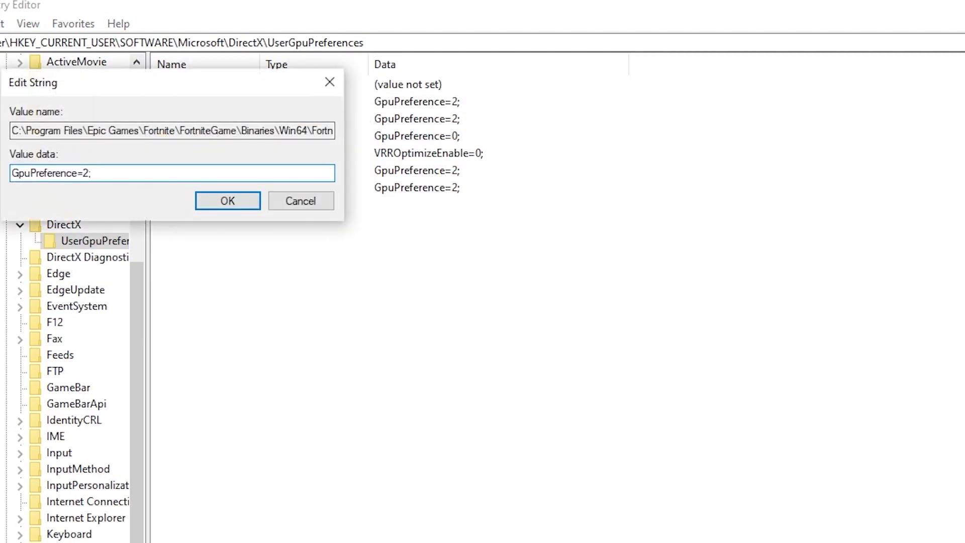
key(BackSpace)
key(BackSpace)
text(0;)
click(229, 201)
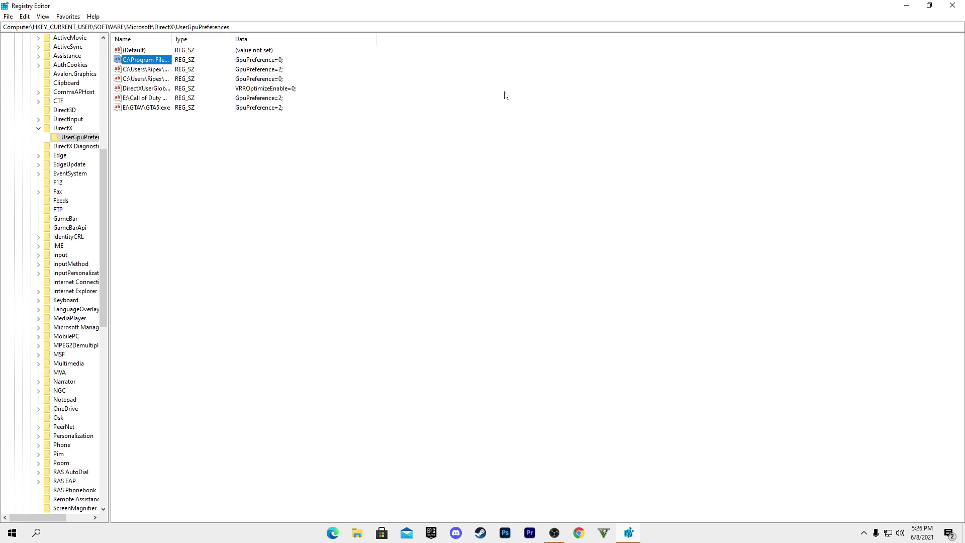
click(947, 13)
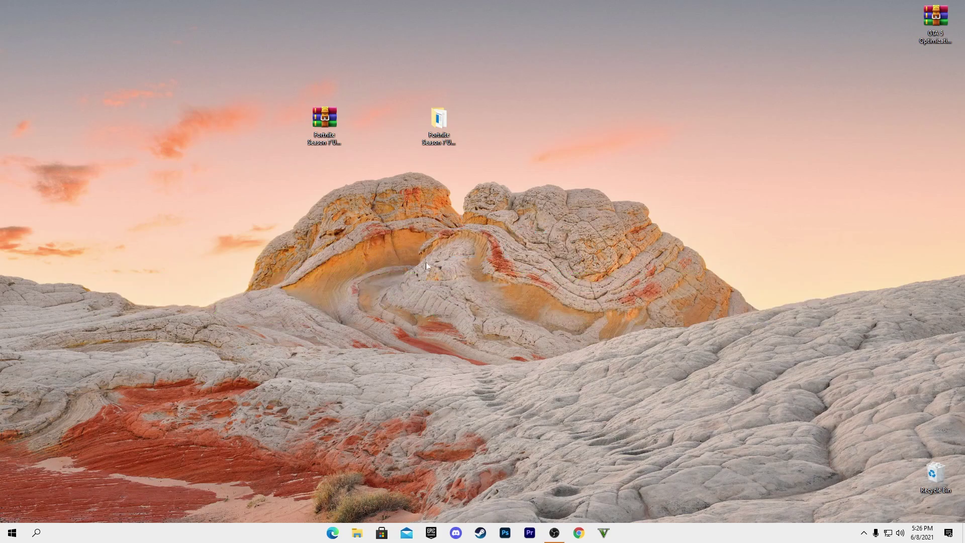
In Device Manager, locate the High precision event timer, check whether it is enabled or disabled, and close the window
right_click(12, 533)
click(47, 323)
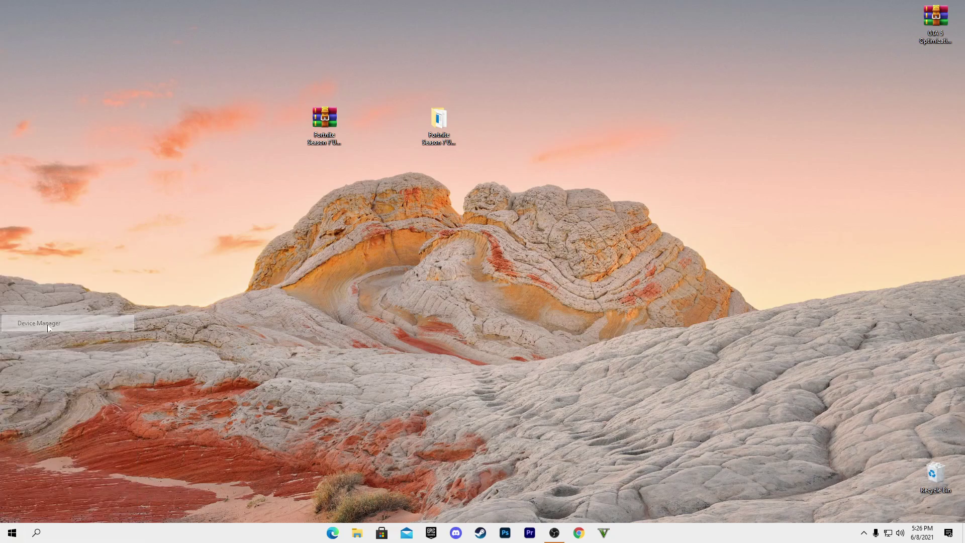
scroll(134, 231, down, 8)
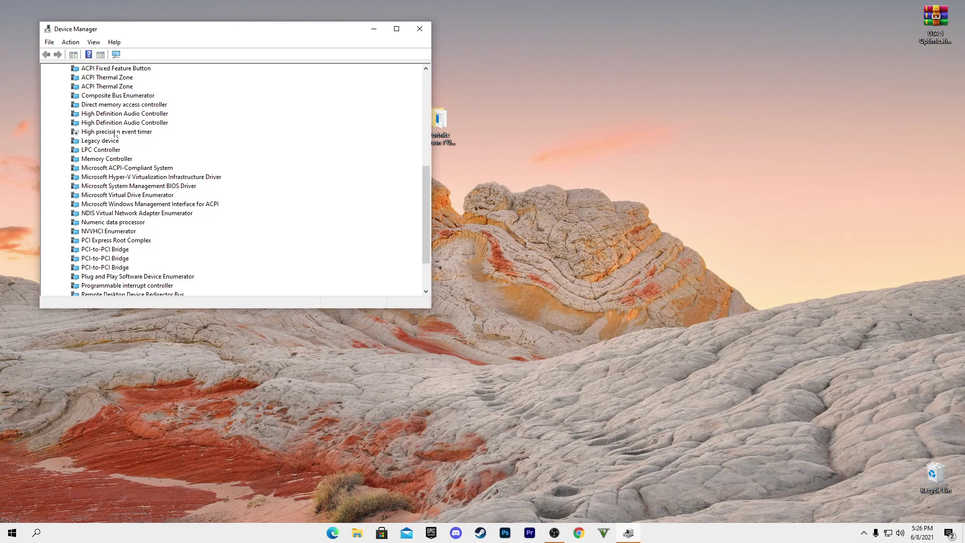
right_click(101, 133)
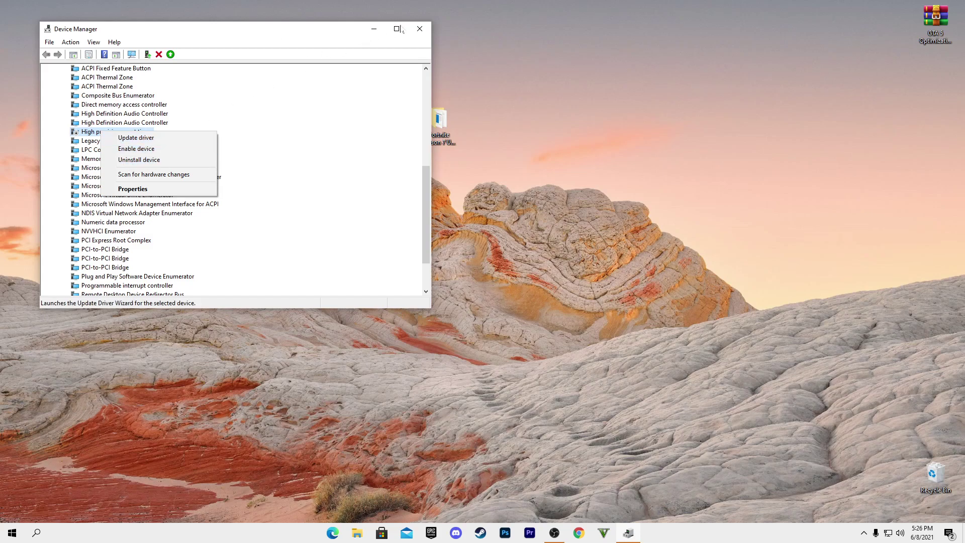
click(420, 30)
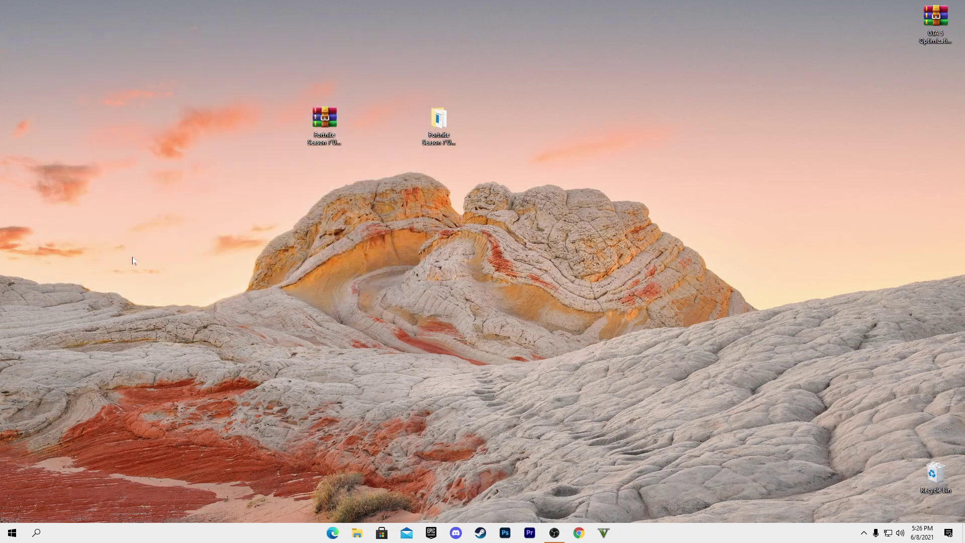
Run msconfig to open System Configuration
key(super+r)
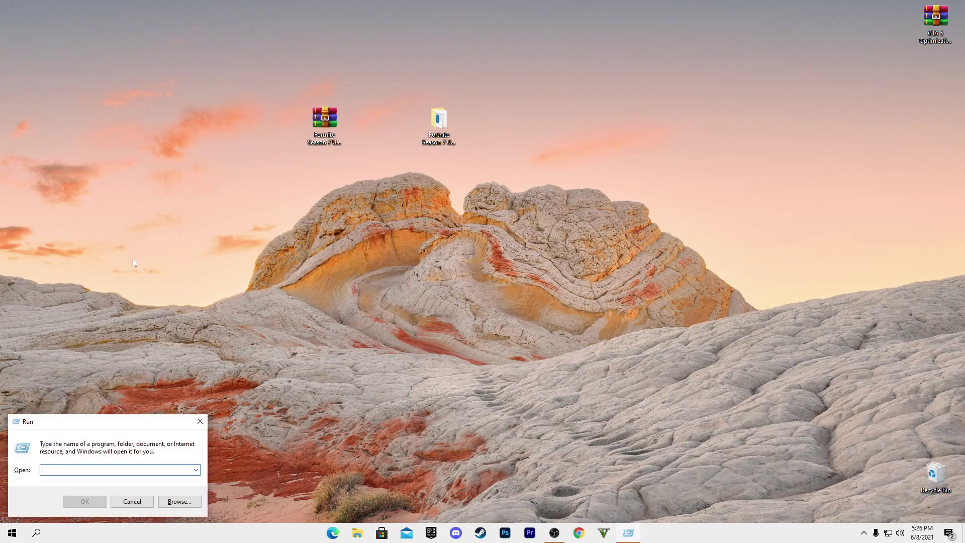
text(ms)
key(Down)
key(Down)
key(Down)
key(Down)
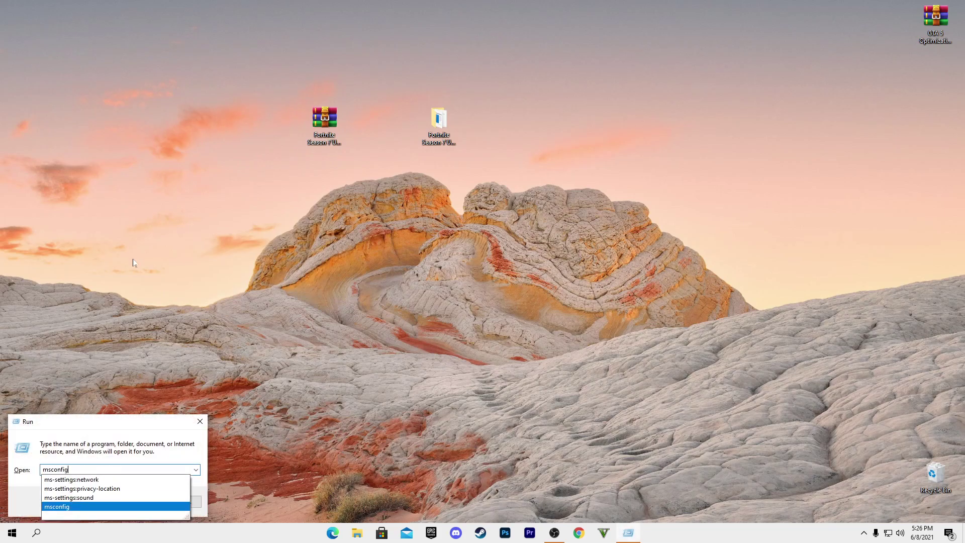
key(Return)
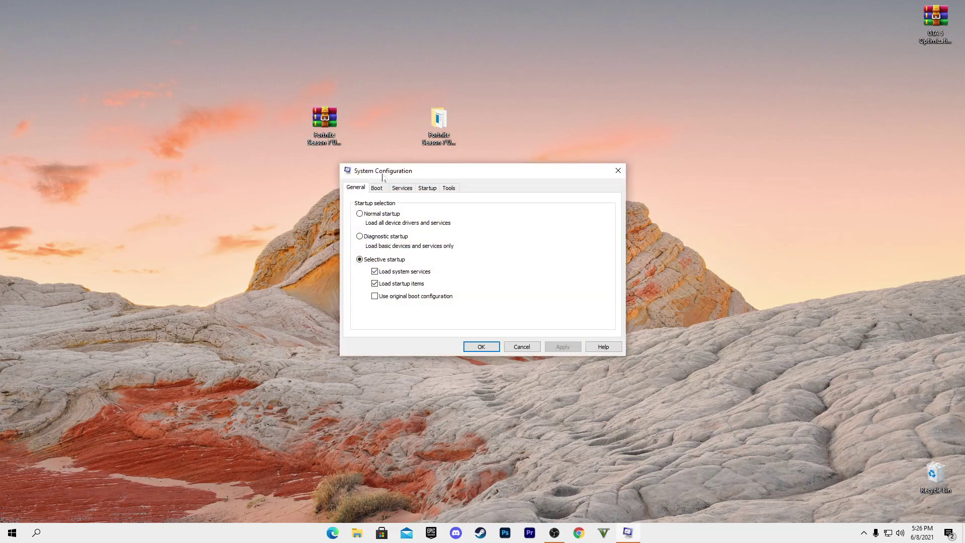
Set the number of processors to 8 in the advanced boot options, save the configuration, and exit without restarting
click(380, 193)
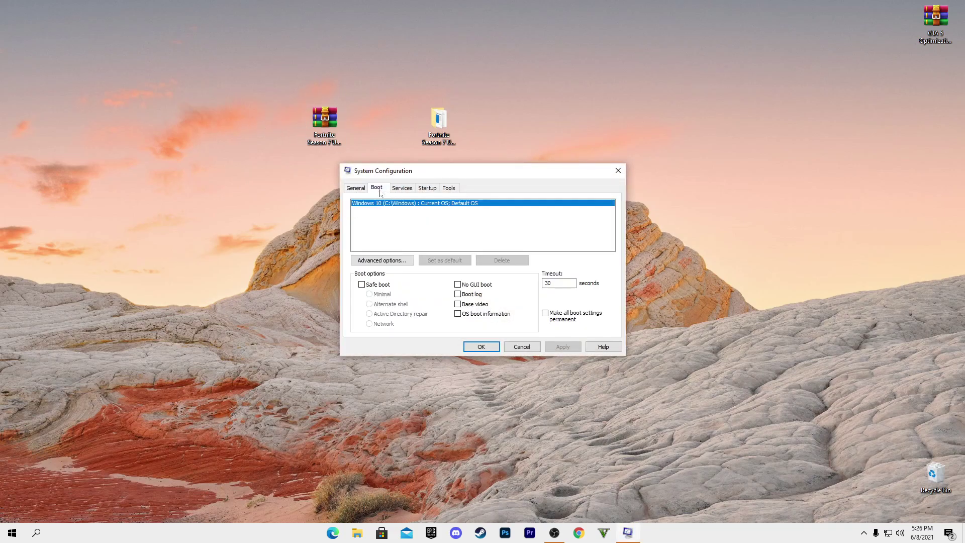
click(378, 260)
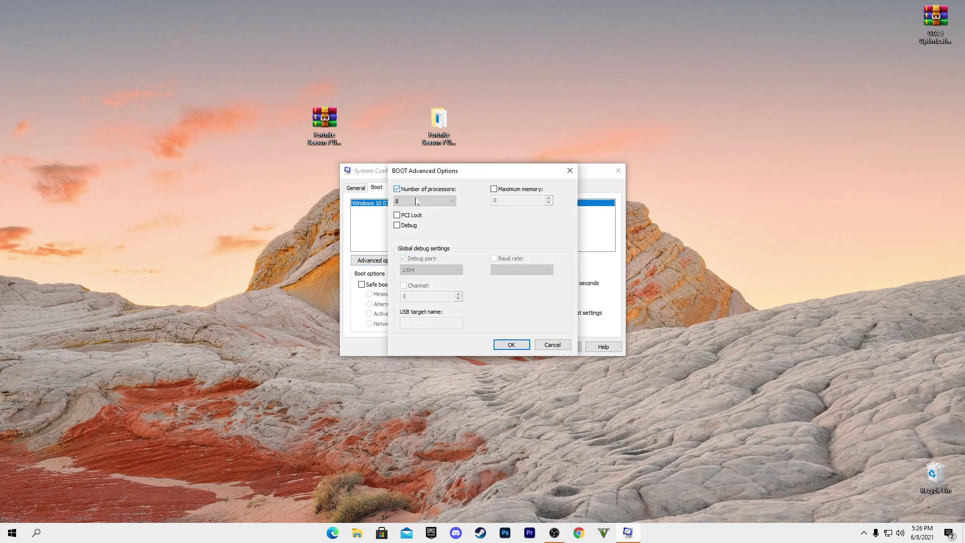
click(430, 201)
click(403, 256)
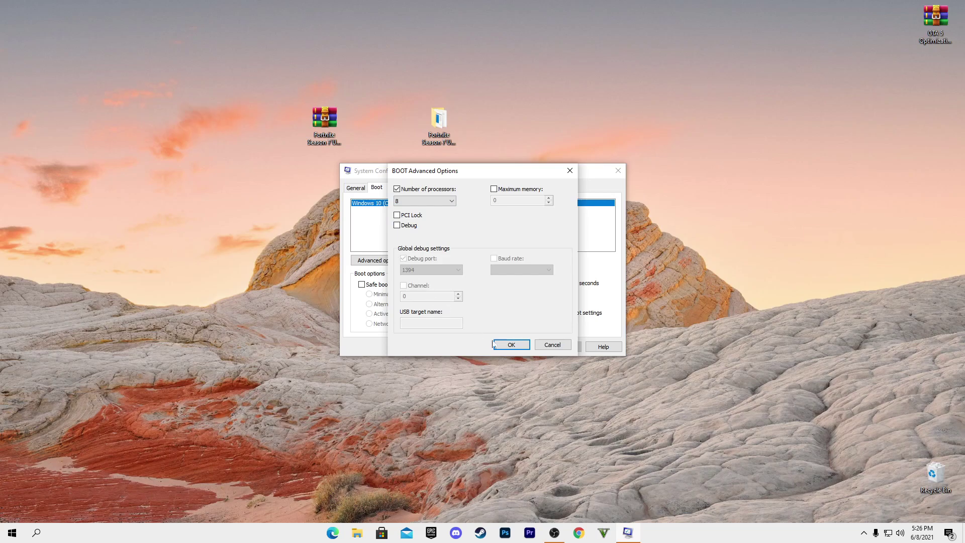
click(511, 345)
click(568, 347)
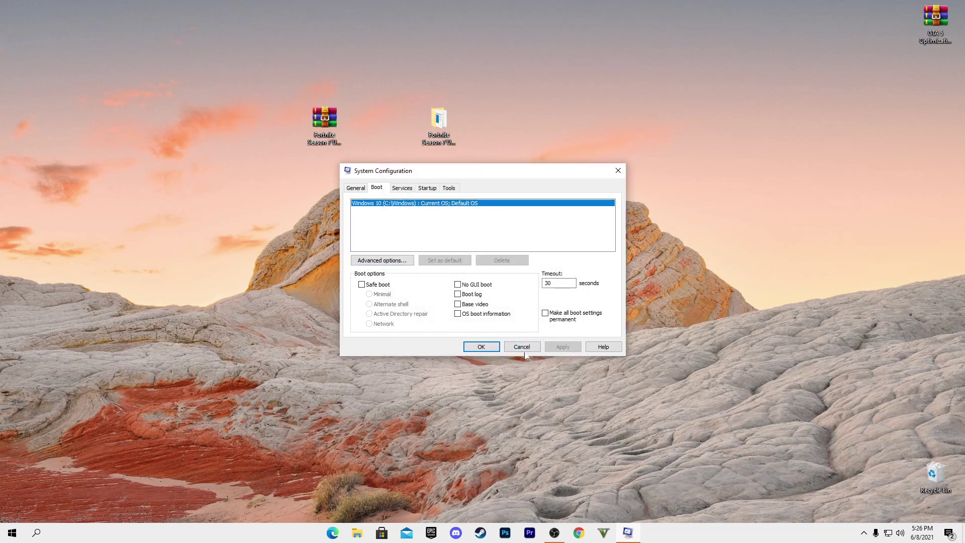
click(470, 346)
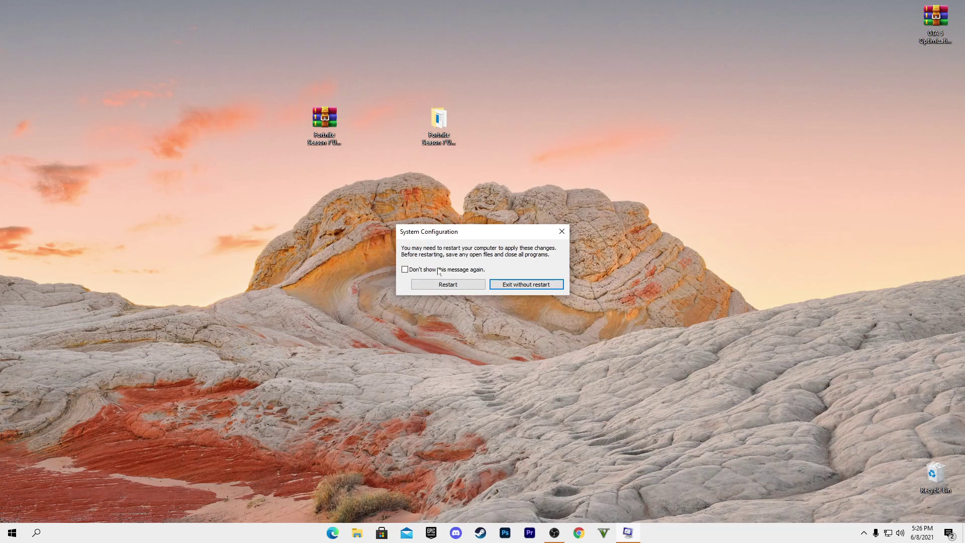
click(537, 290)
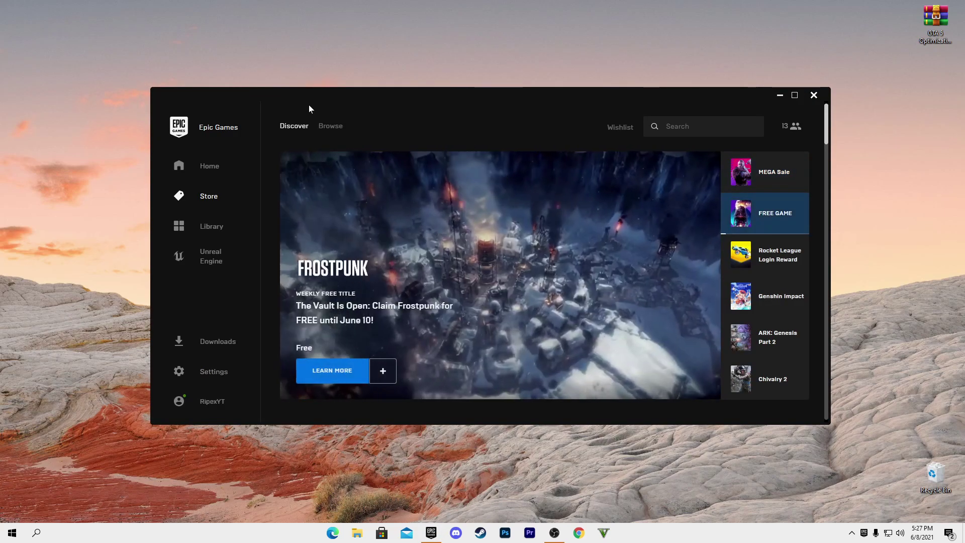
In the Epic Games Launcher, apply Fortnite's installation options with only Fortnite Core and Battle Royale selected, and close the launcher
click(201, 228)
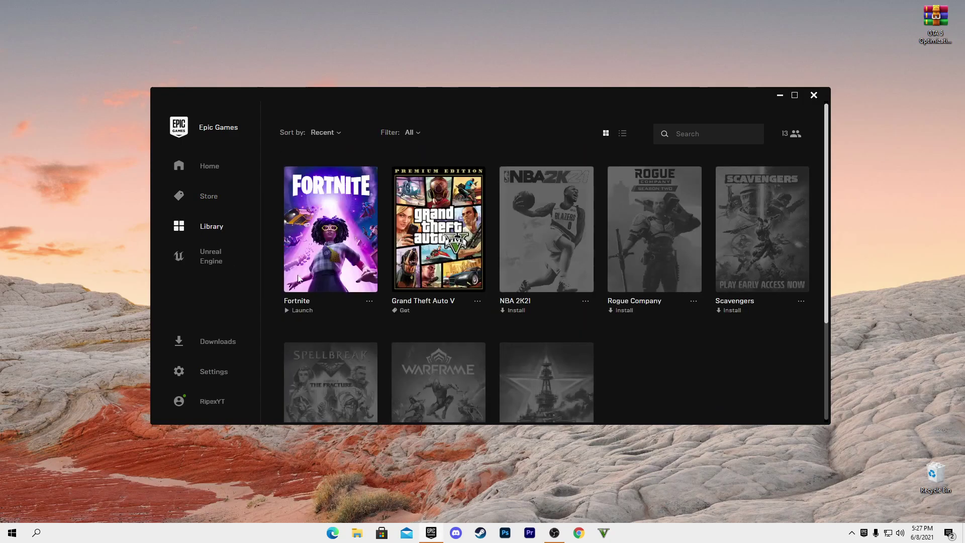
click(372, 305)
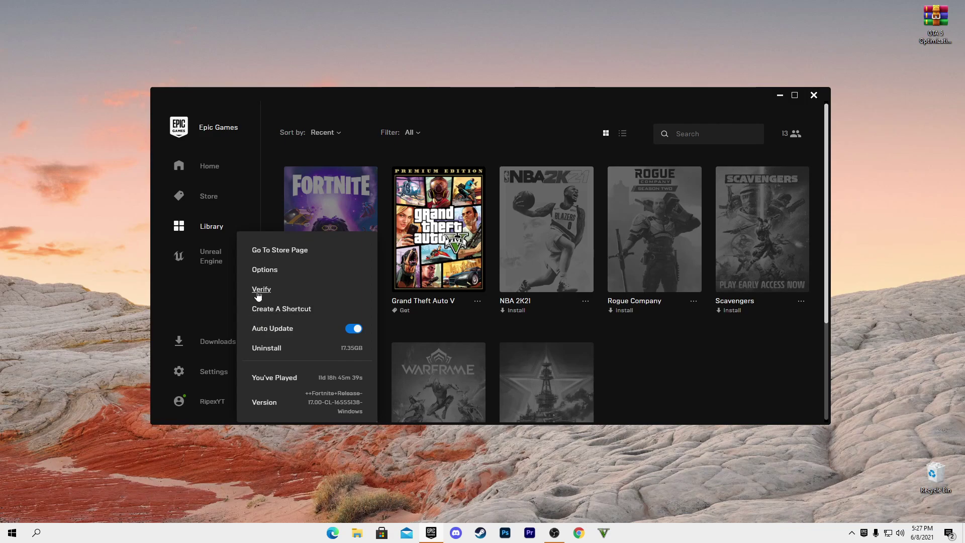
click(262, 270)
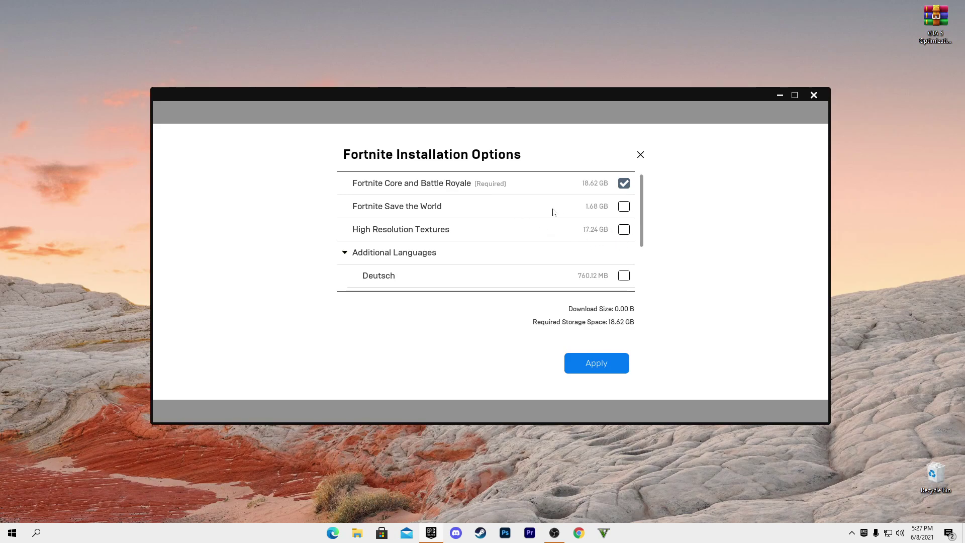
click(577, 373)
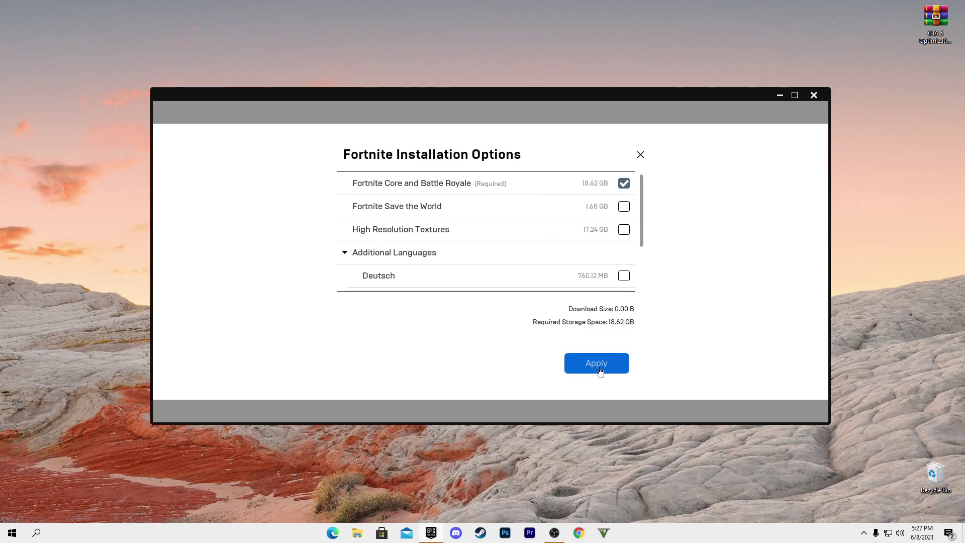
click(814, 95)
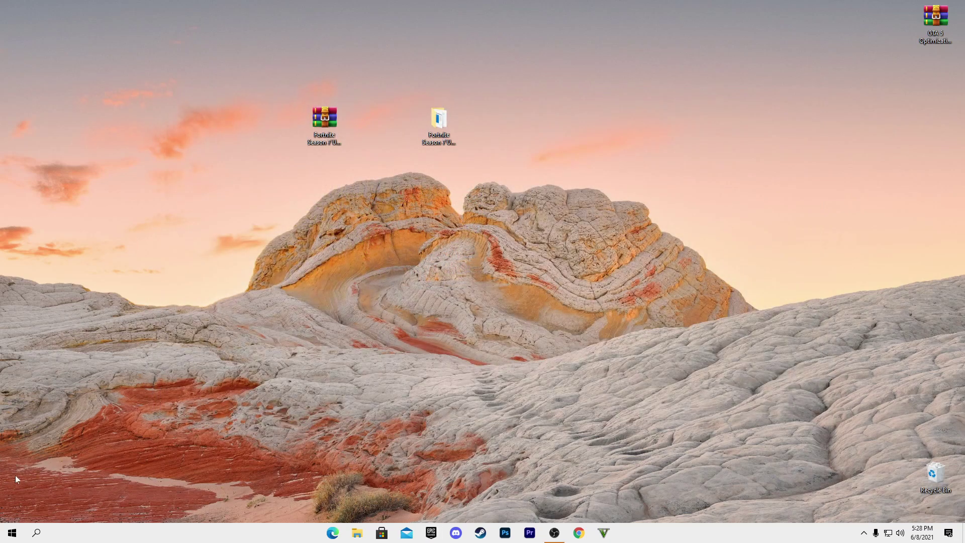